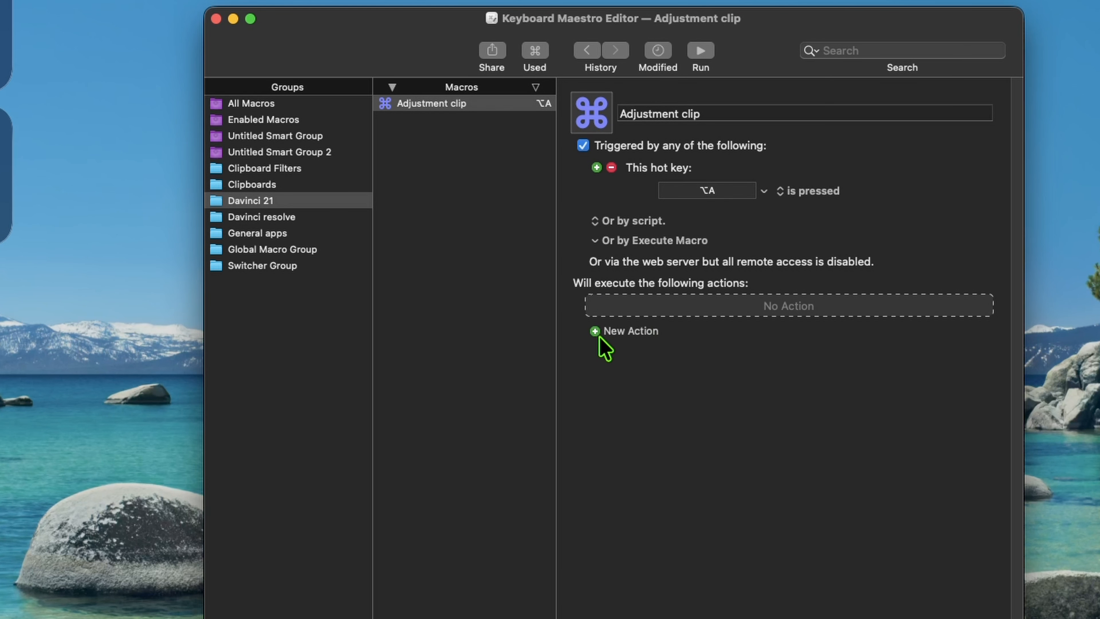
# Add a Type a Keystroke action to the Adjustment clip macro and set it to simulate Shift+Space.
pyautogui.click(625, 334)
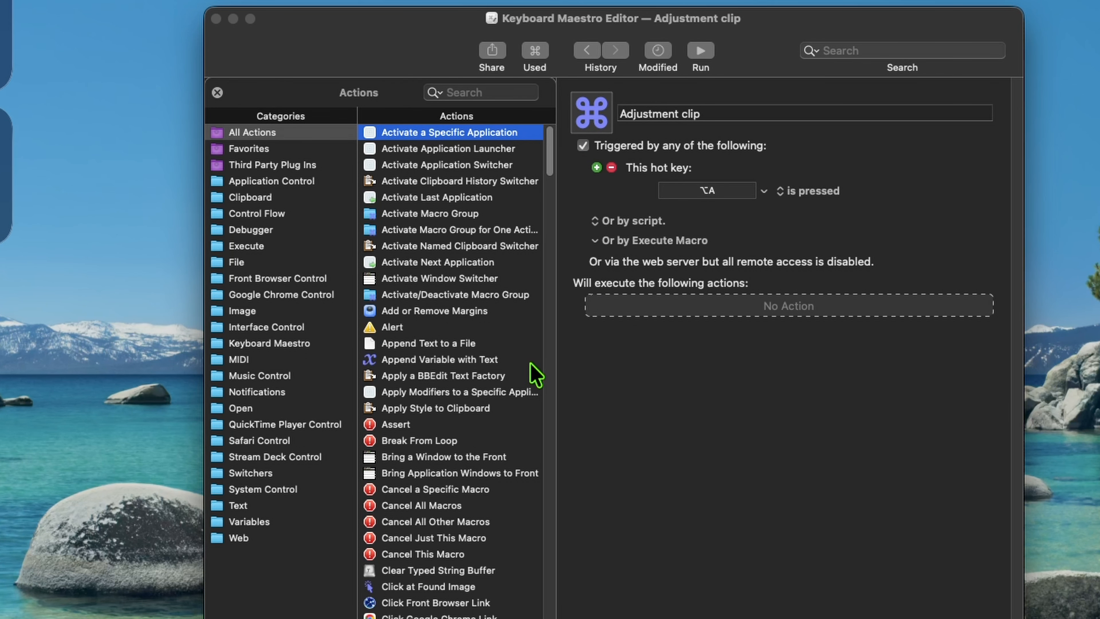
pyautogui.scroll(-20, 503, 384)
pyautogui.click(384, 525)
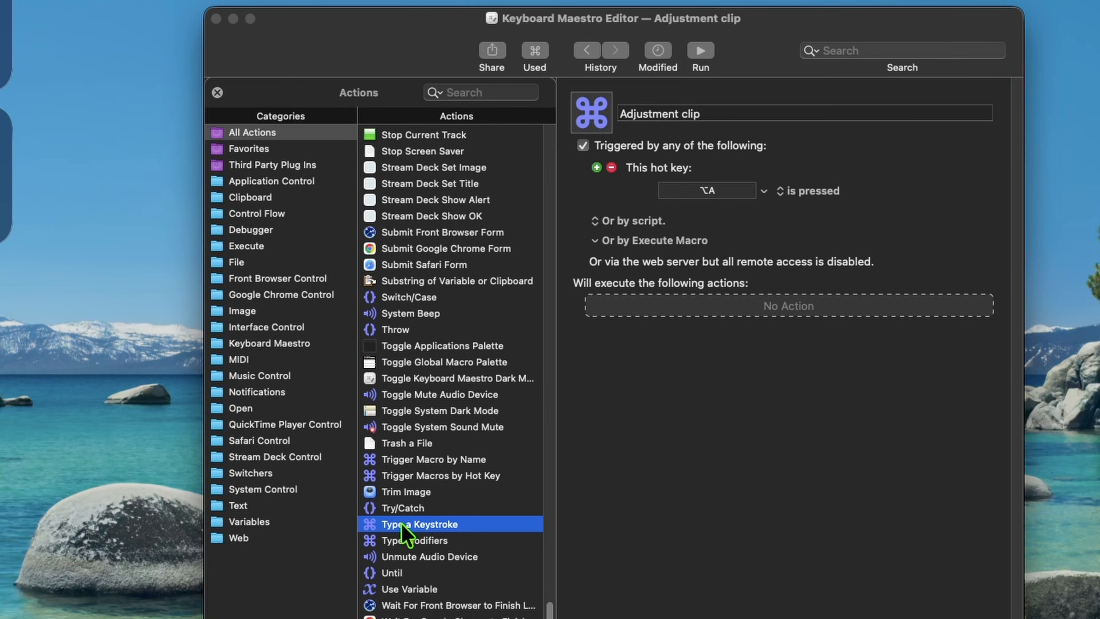
pyautogui.moveTo(403, 528); pyautogui.dragTo(761, 312)
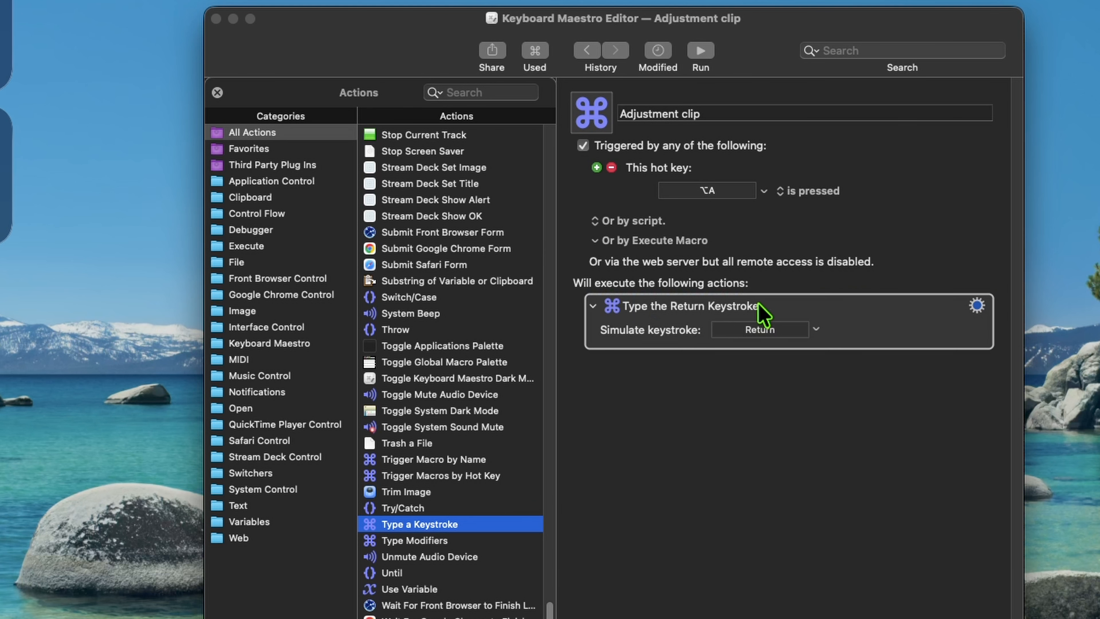
pyautogui.click(731, 340)
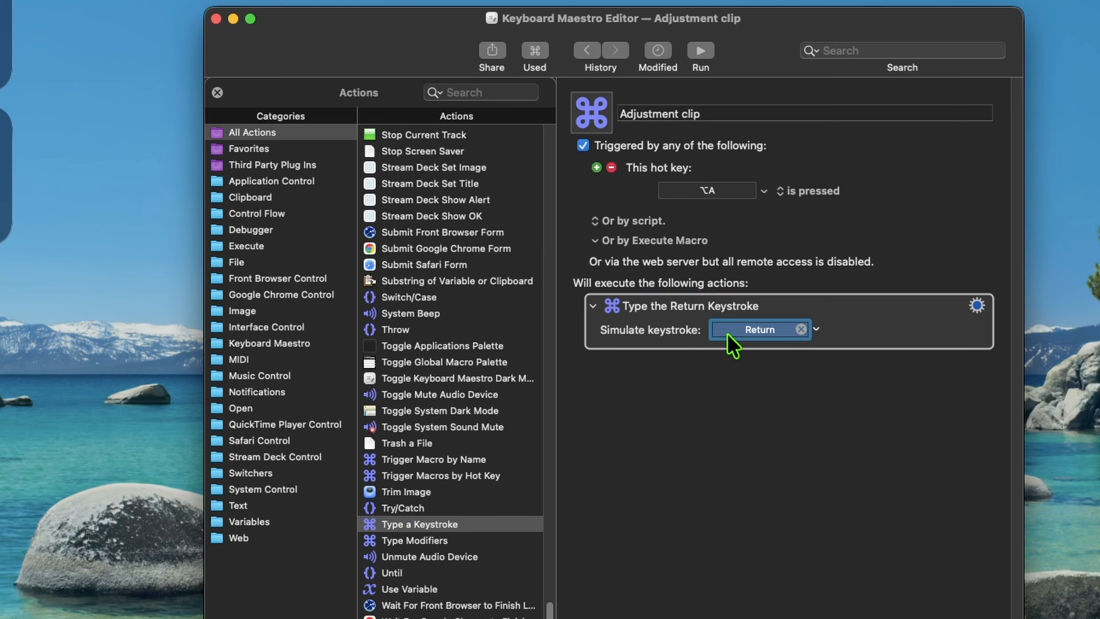
pyautogui.hotkey('shift', 'space')
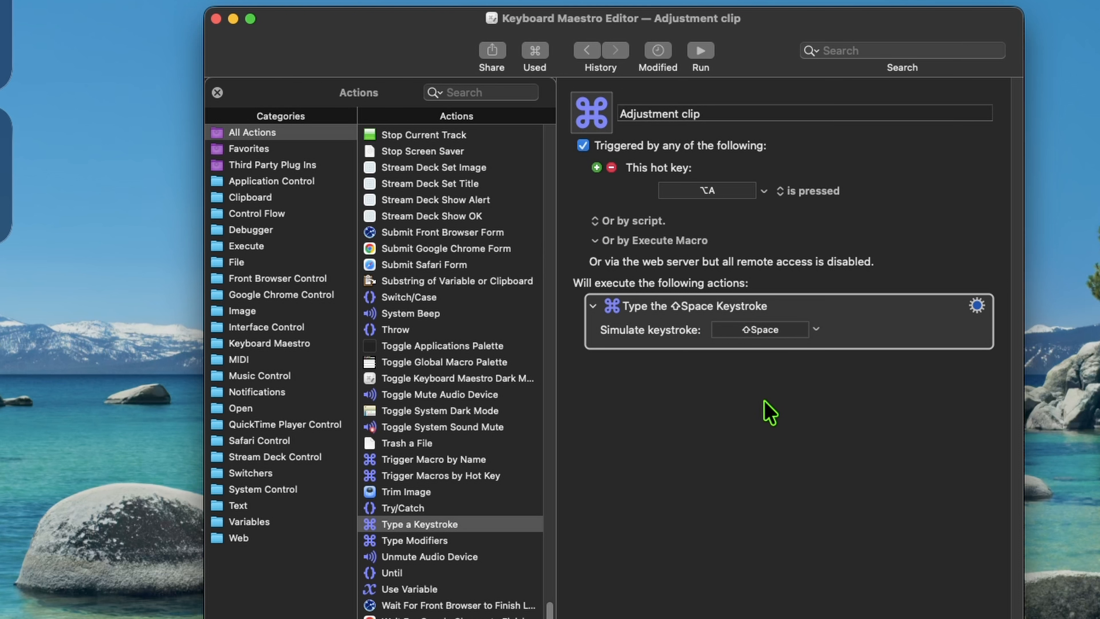
# Switch to DaVinci Resolve and search the effects for "adjustment clip".
pyautogui.hotkey('ctrl', 'Up')
pyautogui.hotkey('ctrl', 'Up')
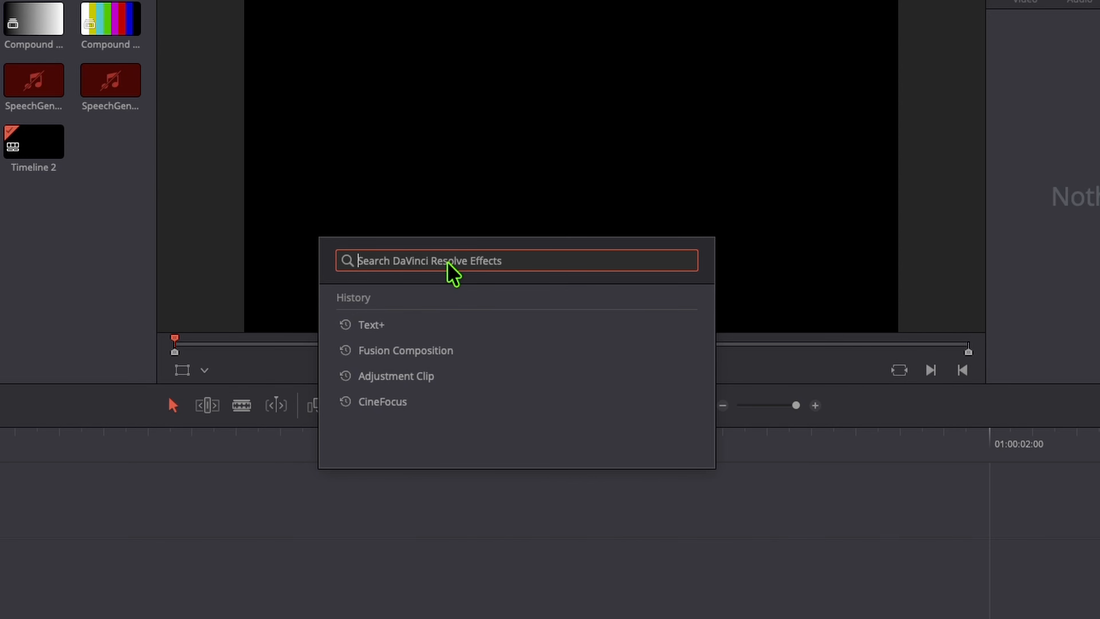
pyautogui.write('adjus')
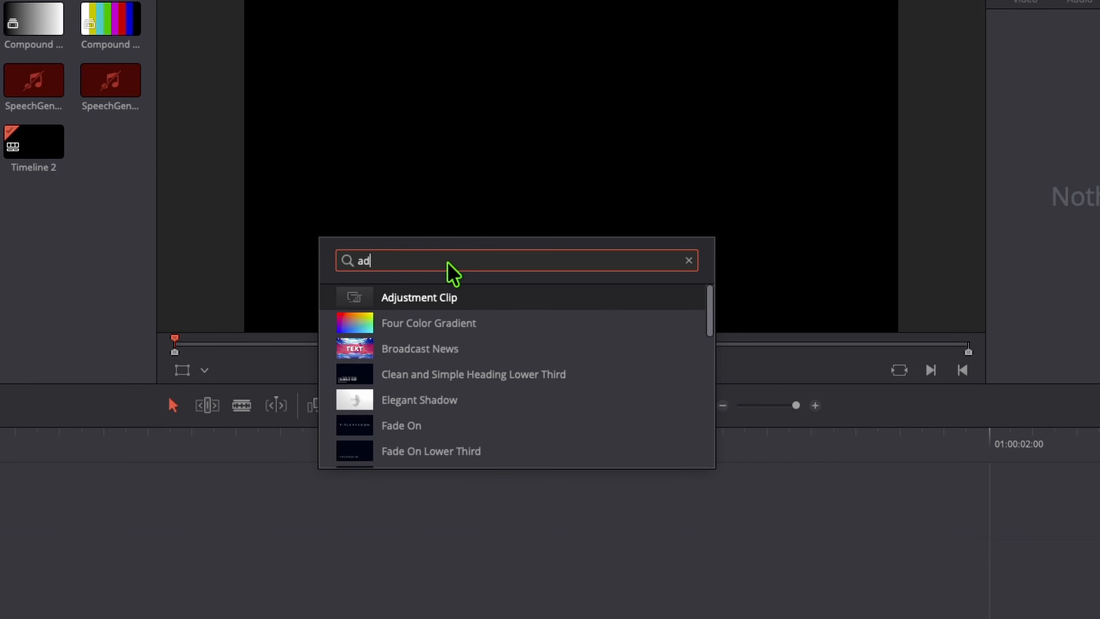
pyautogui.write('tment clip')
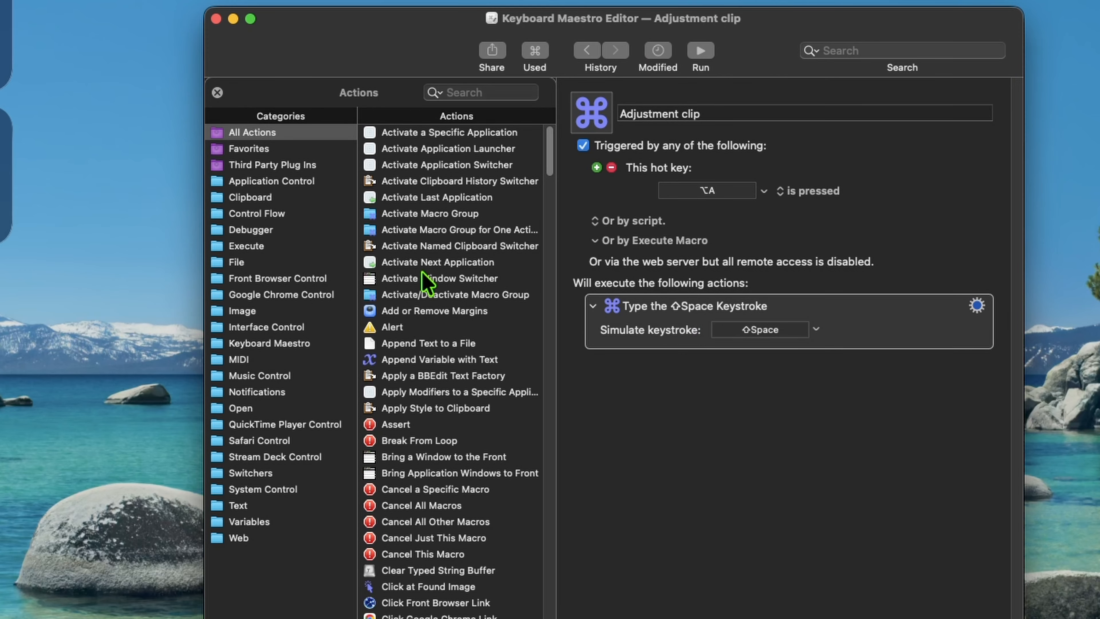
# In Keyboard Maestro, add an Insert Text by Typing action after the Shift+Space keystroke and set its text to "Adjustment Clip".
pyautogui.click(474, 89)
pyautogui.write('inser')
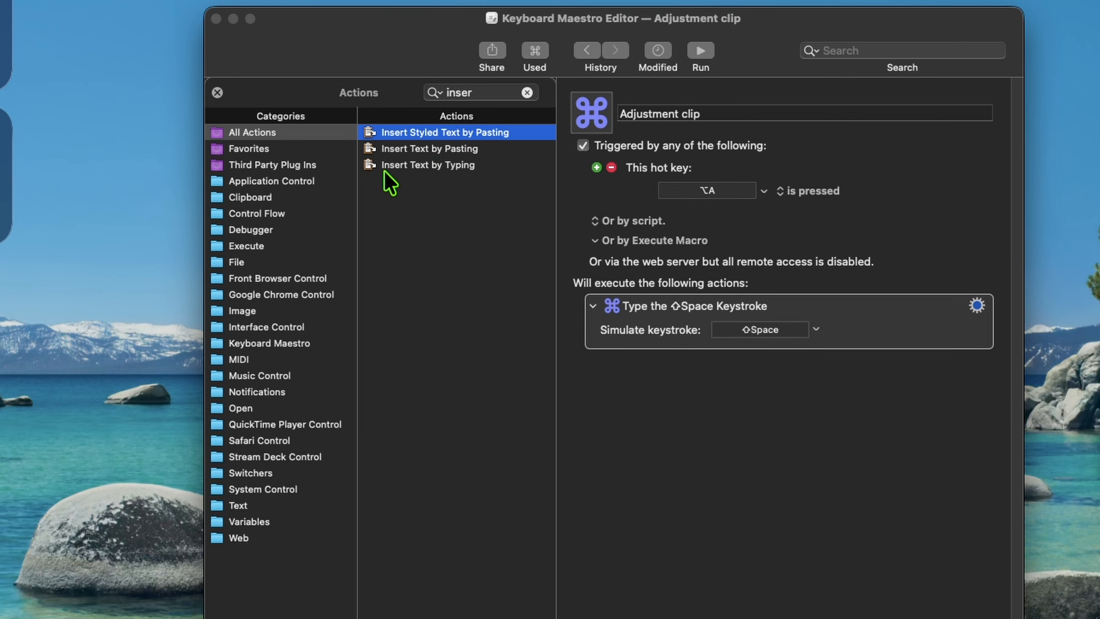
pyautogui.moveTo(381, 166); pyautogui.dragTo(695, 358)
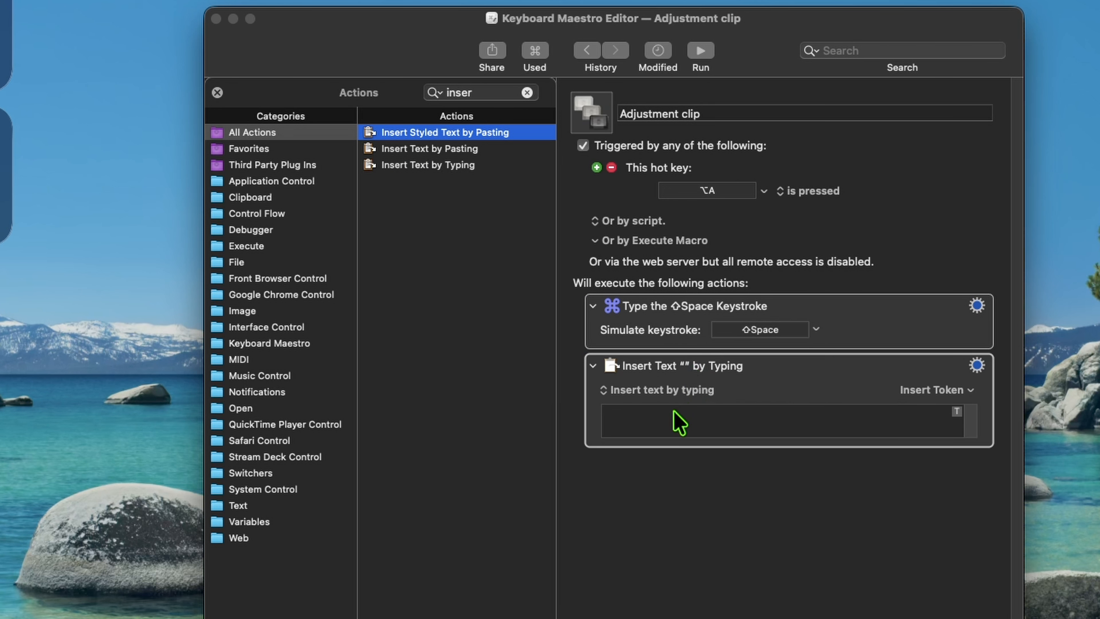
pyautogui.click(665, 421)
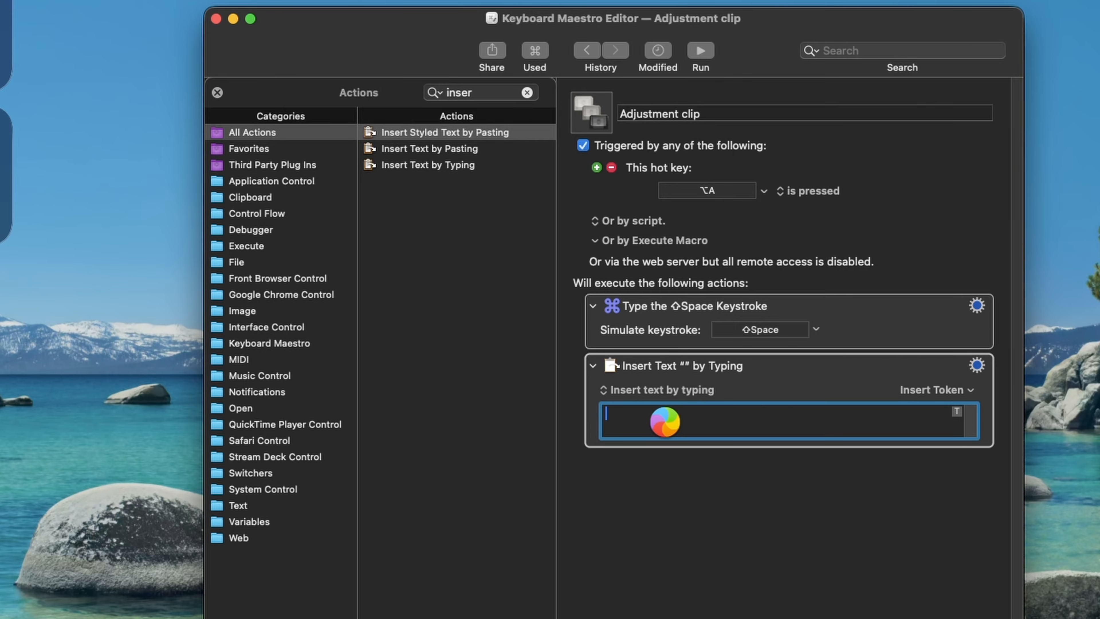
pyautogui.write('Adjustment clip')
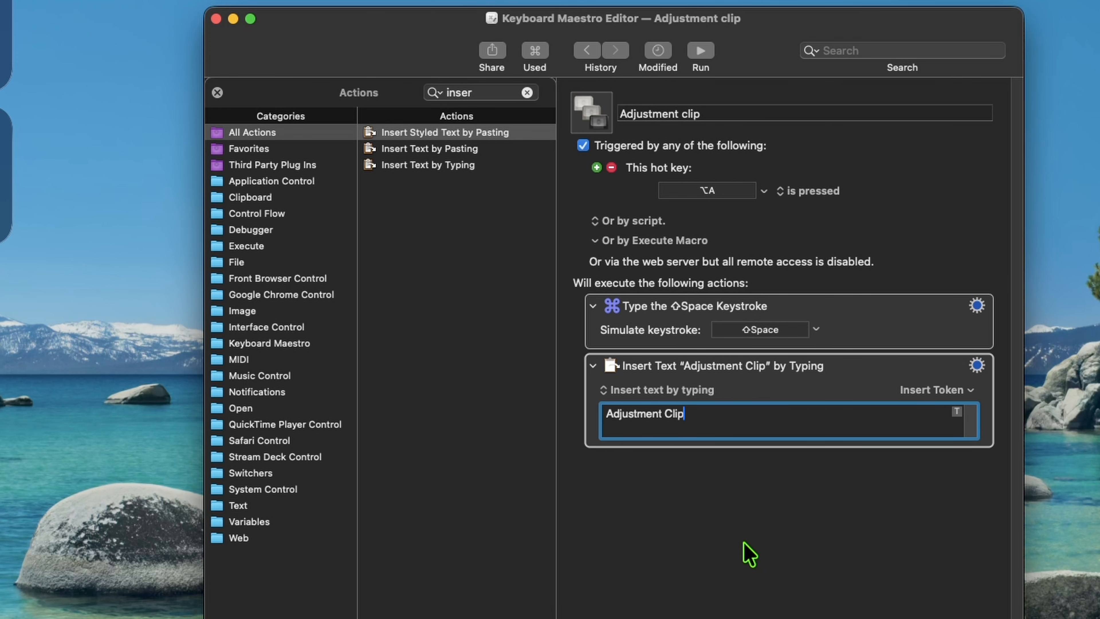
# Switch to DaVinci Resolve and test the Adjustment clip macro by triggering its Option+A hot key.
pyautogui.hotkey('ctrl', 'Up')
pyautogui.click(574, 2)
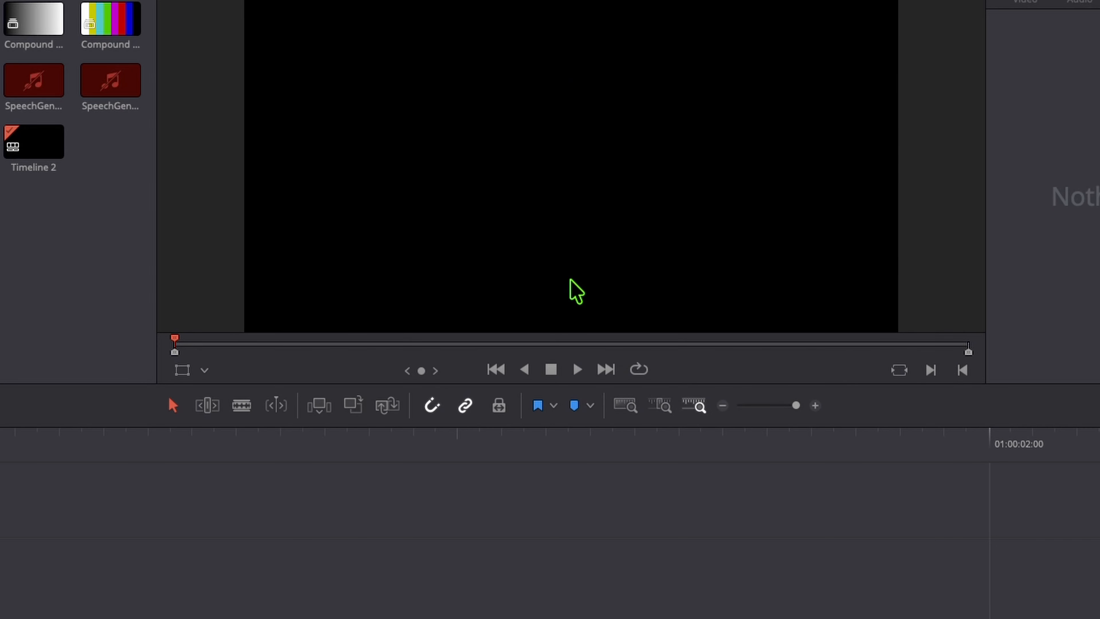
pyautogui.hotkey('alt', 'a')
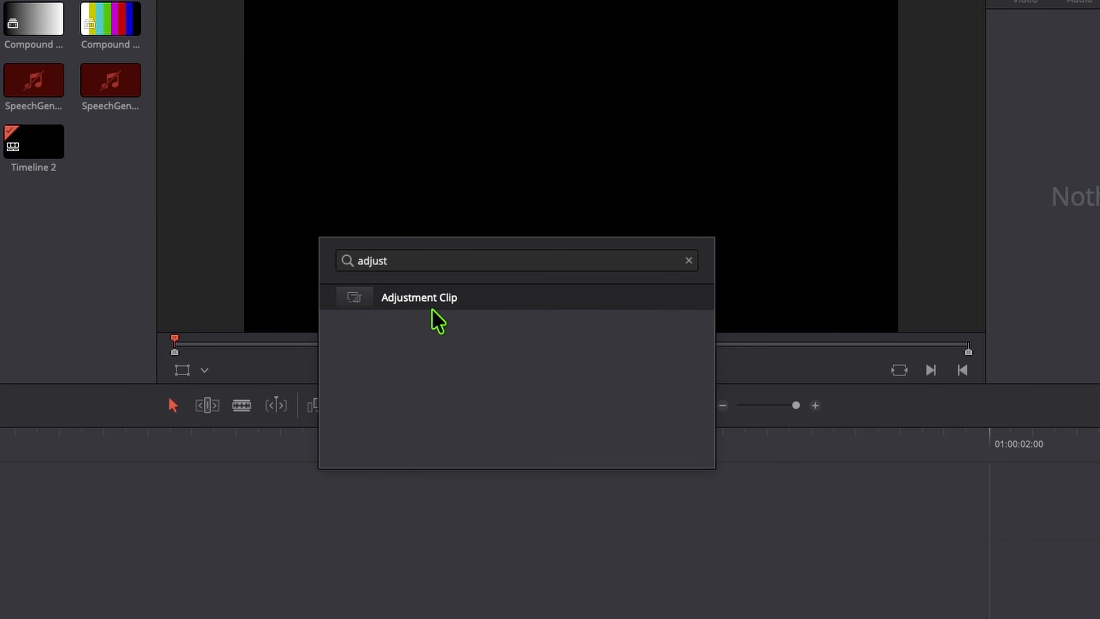
# Back in Keyboard Maestro, add two Type a Keystroke actions at the end of the macro, one for Down Arrow and one for Return.
pyautogui.hotkey('ctrl', 'Up')
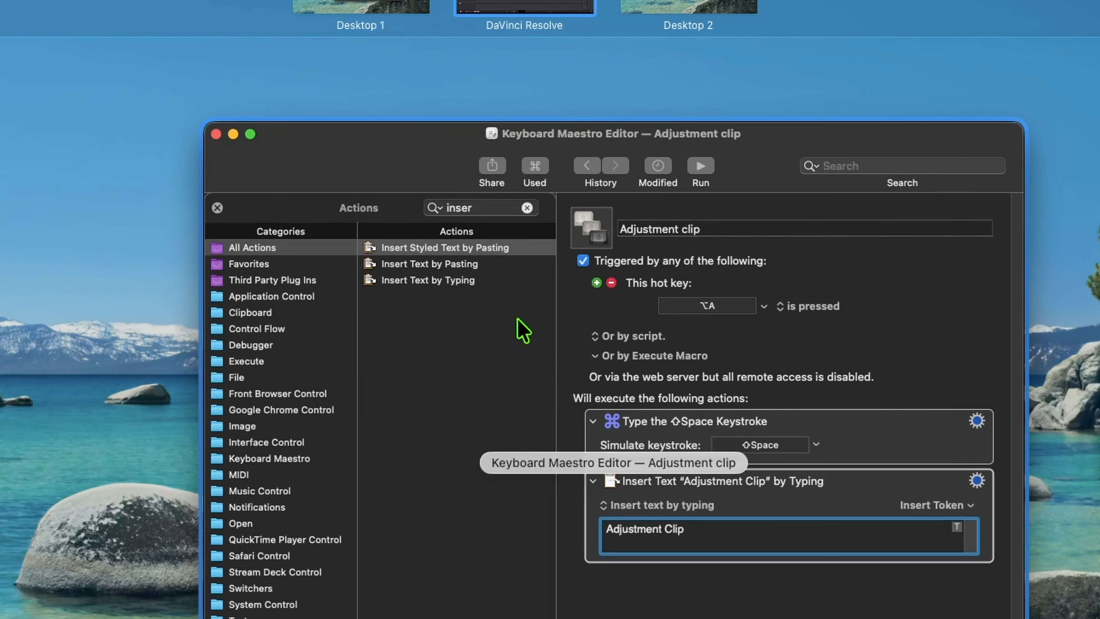
pyautogui.click(523, 326)
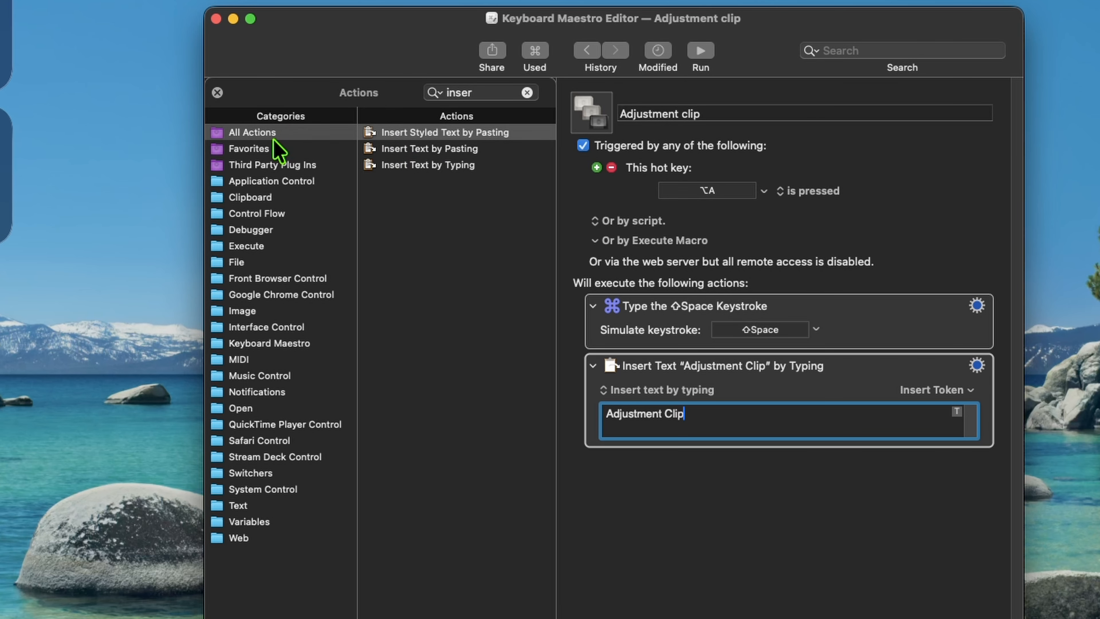
pyautogui.write('t')
pyautogui.write('ype')
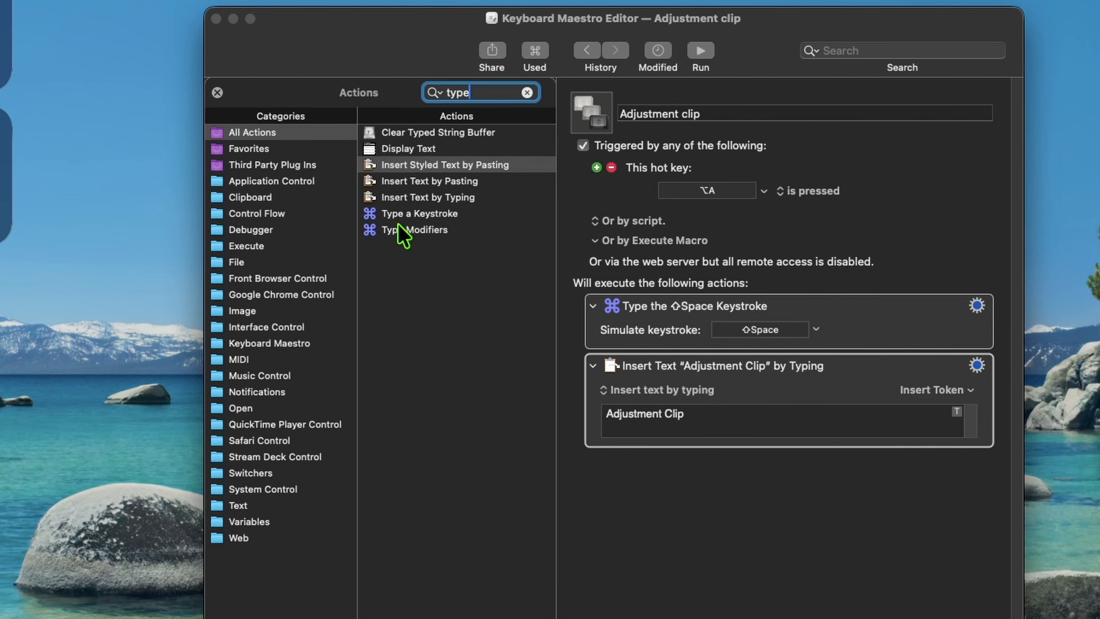
pyautogui.moveTo(401, 216); pyautogui.dragTo(623, 447)
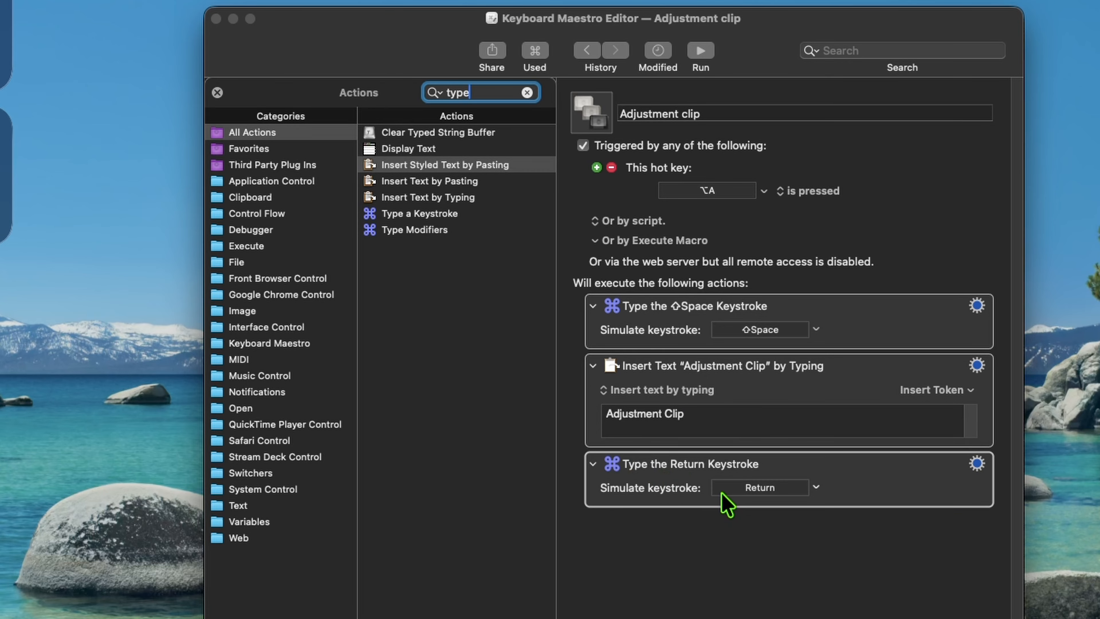
pyautogui.click(722, 492)
pyautogui.press('Down')
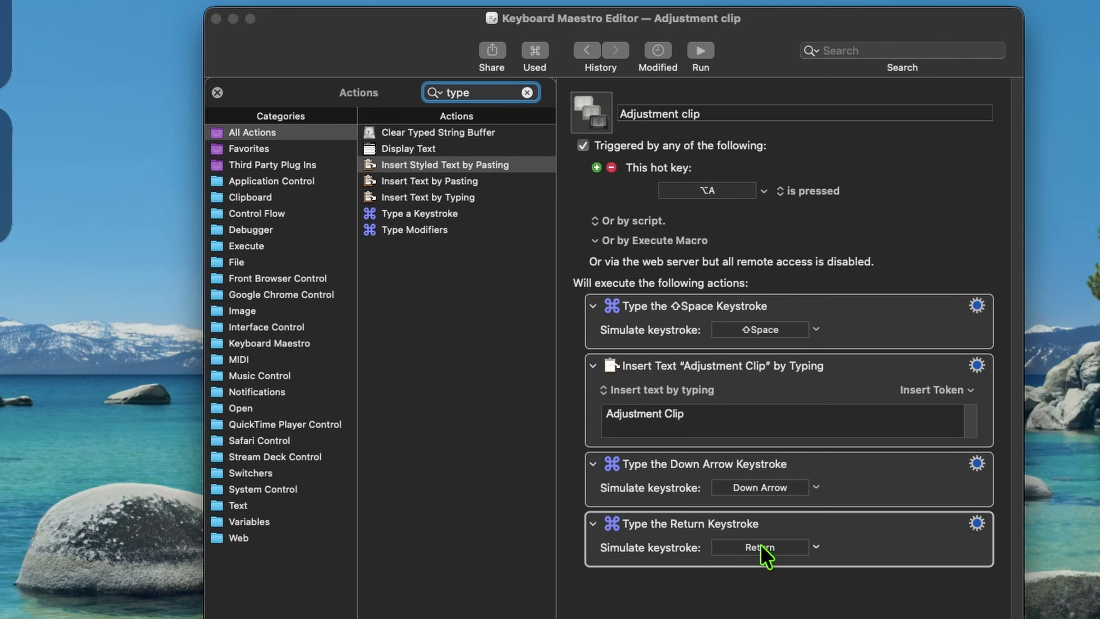
pyautogui.click(752, 612)
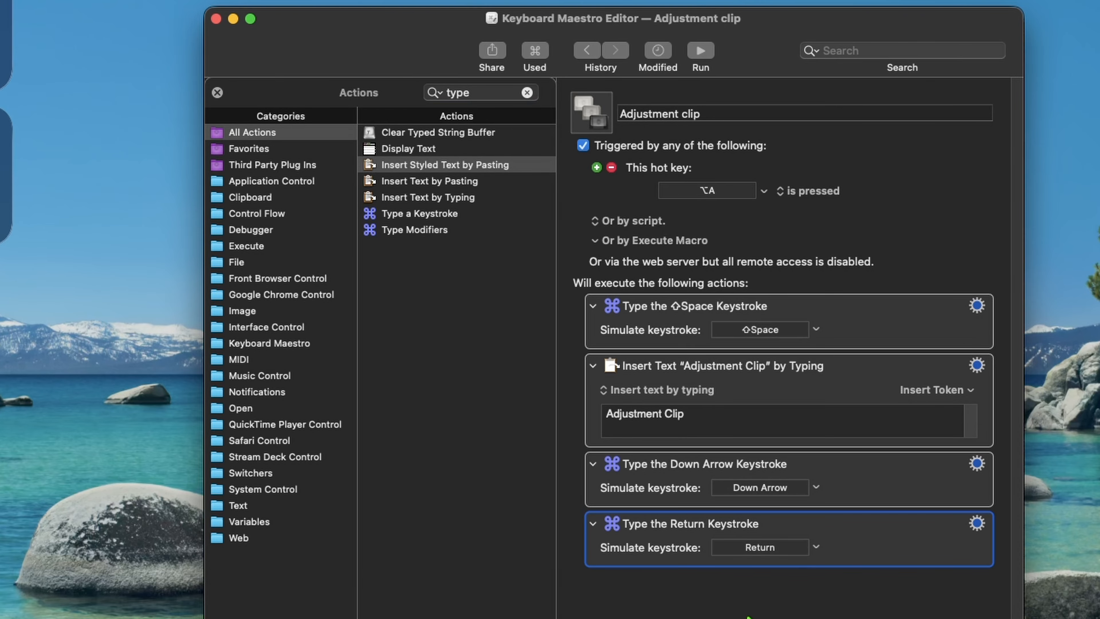
pyautogui.hotkey('ctrl', 'Up')
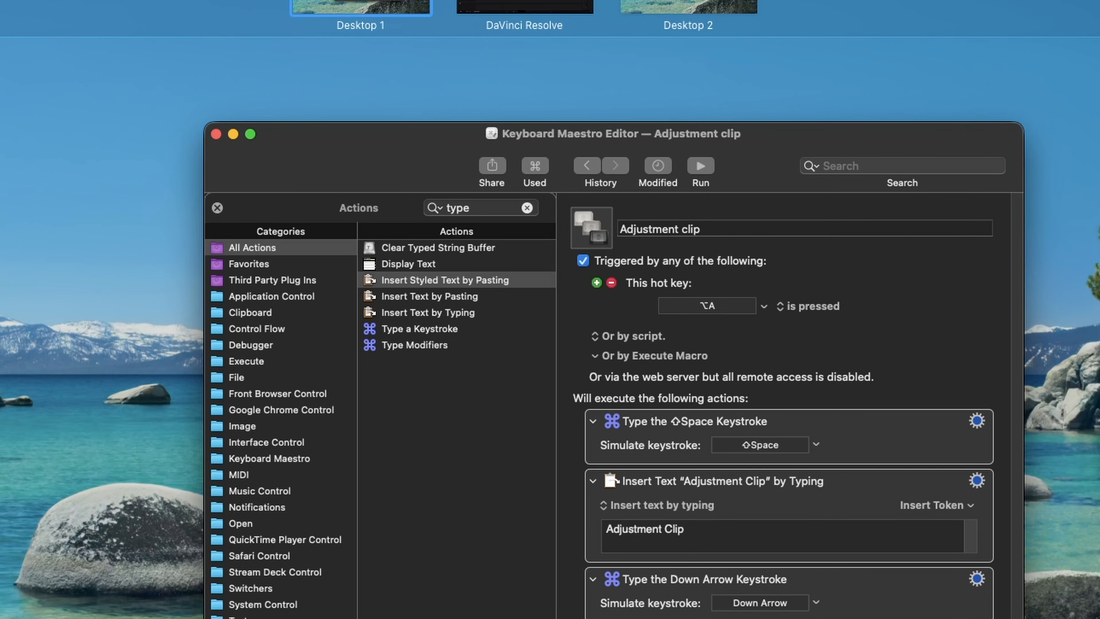
pyautogui.hotkey('ctrl', 'Right')
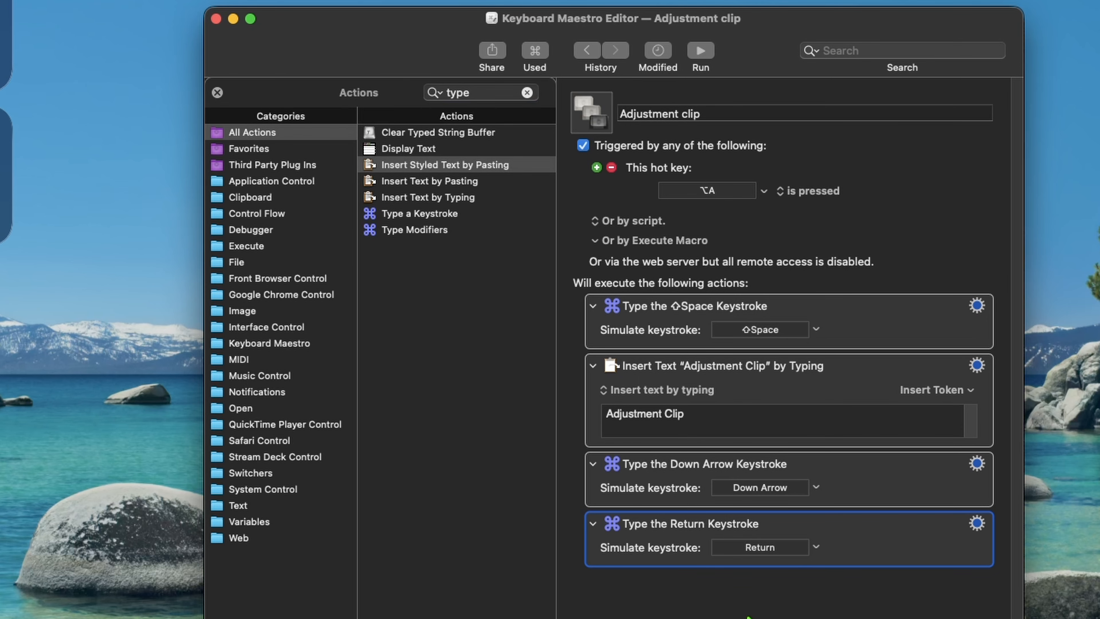
pyautogui.hotkey('ctrl', 'Up')
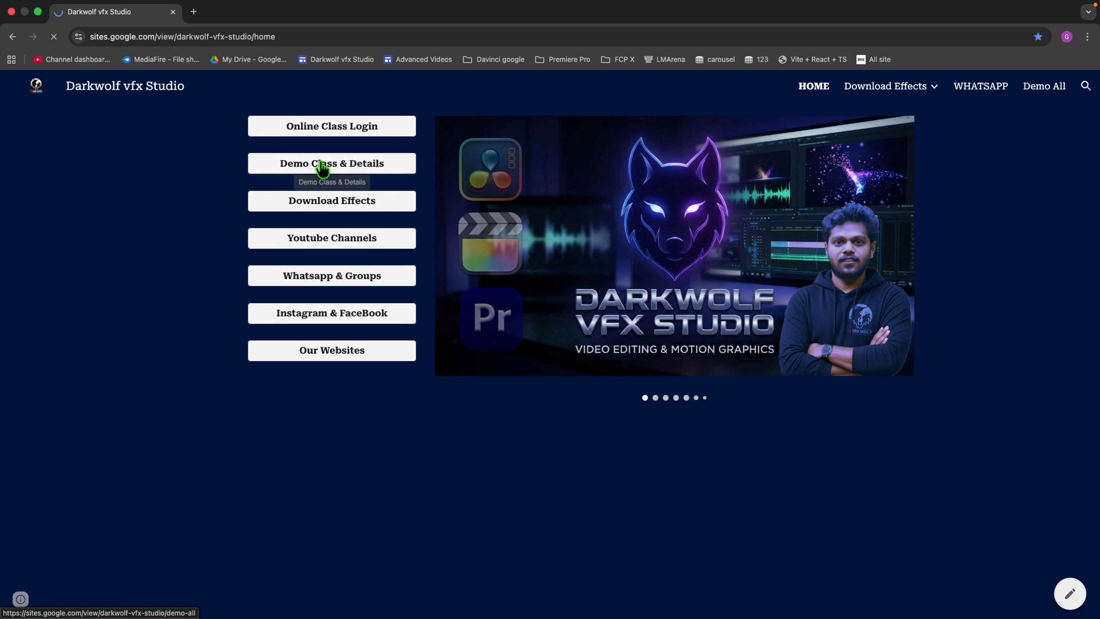
# On the Darkwolf vfx Studio website, open the Malayalam demo classes and view the Color Page lesson of the Davinci demo.
pyautogui.click(322, 169)
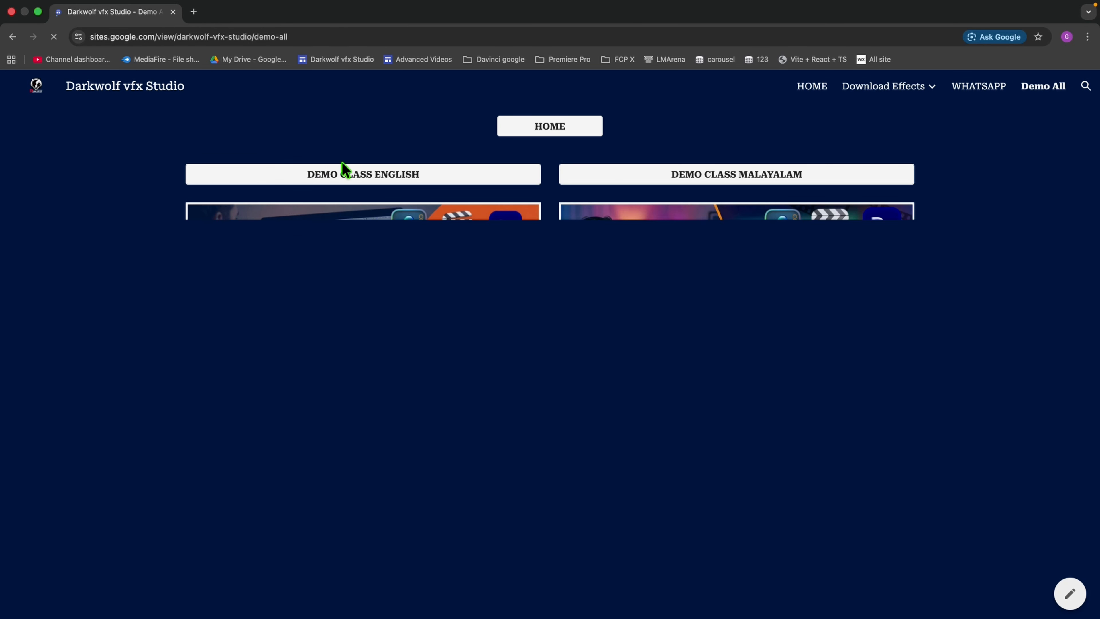
pyautogui.click(730, 303)
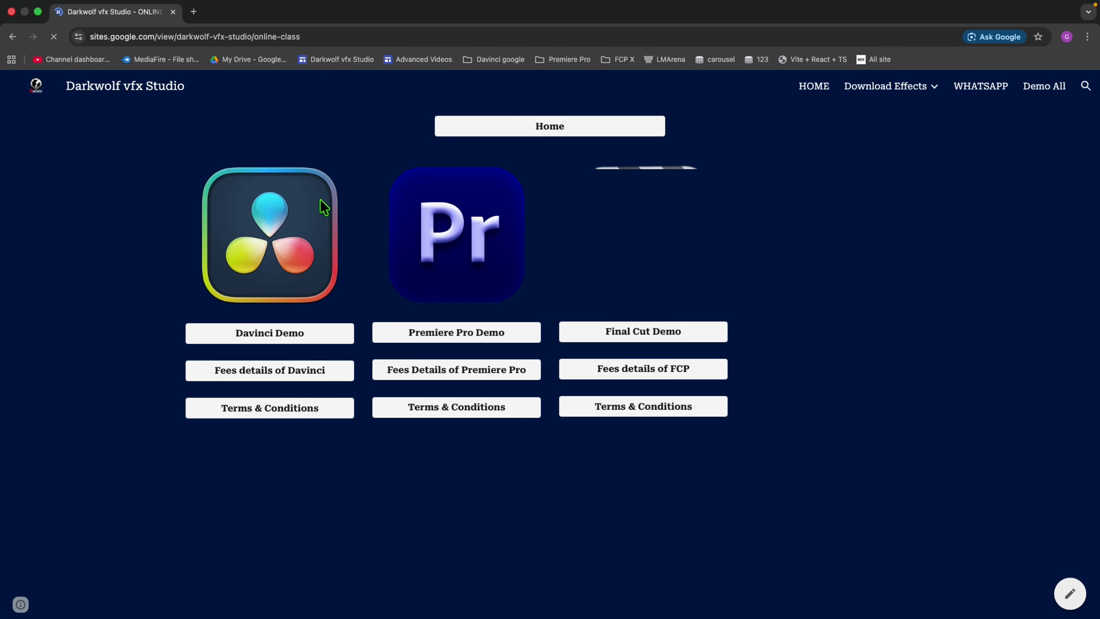
pyautogui.click(337, 339)
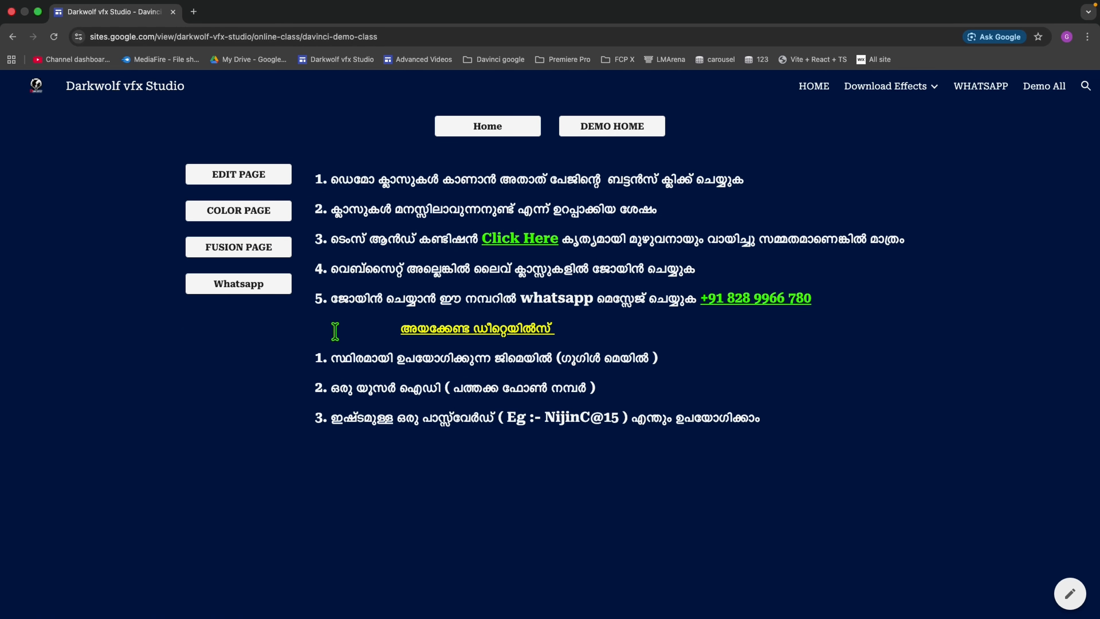
pyautogui.click(240, 212)
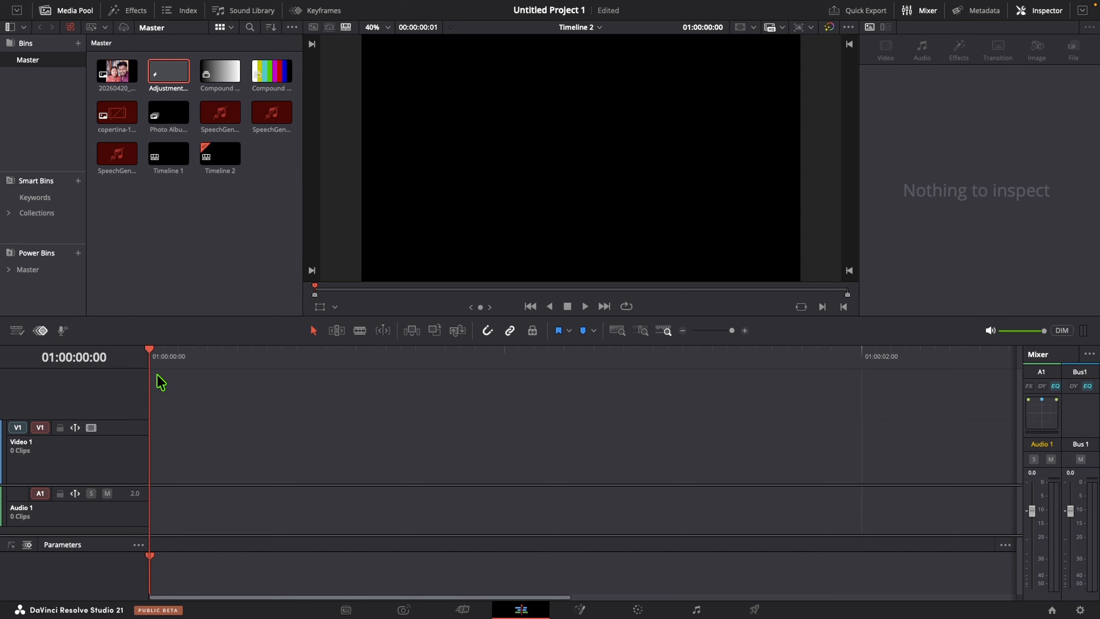
# In DaVinci Resolve, insert an Adjustment Clip at the start of the Video 1 track and show the whole clip in the timeline.
pyautogui.moveTo(163, 356); pyautogui.dragTo(119, 350)
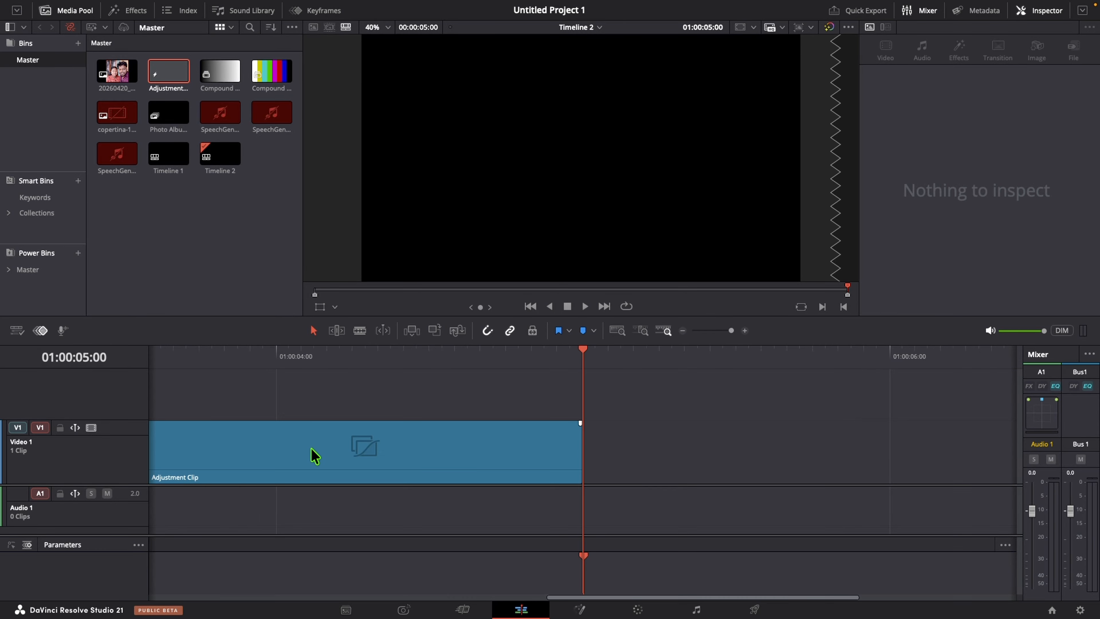
pyautogui.scroll(-6, 315, 457)
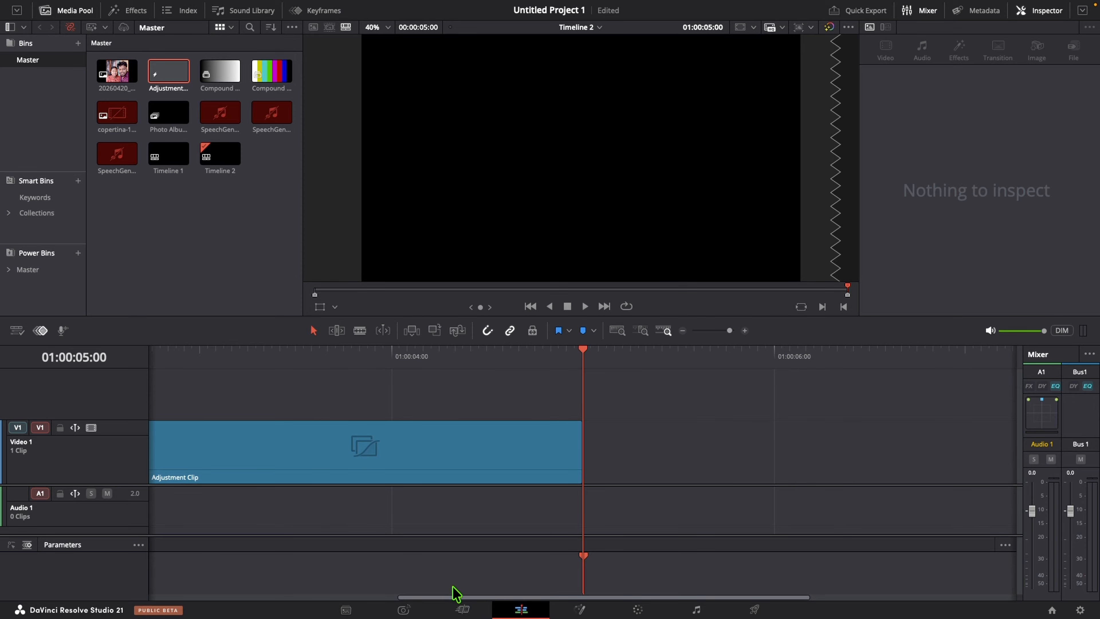
pyautogui.moveTo(448, 598); pyautogui.dragTo(226, 551)
pyautogui.scroll(-1, 247, 531)
pyautogui.scroll(-3, 256, 536)
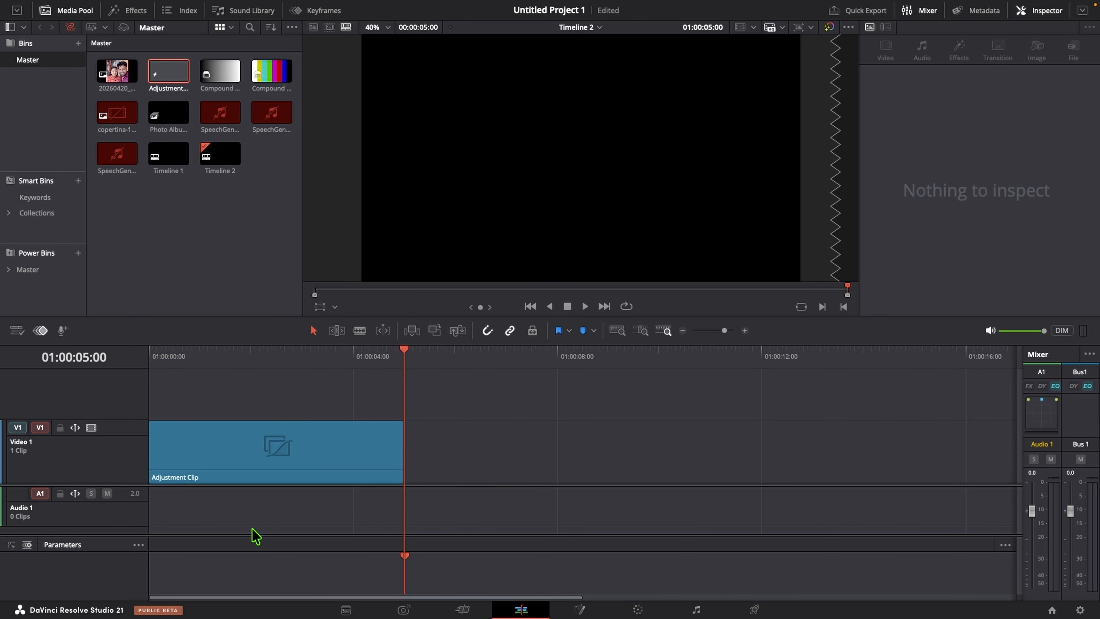
# Append more Adjustment Clips after the first one on the Video 1 track.
pyautogui.hotkey('shift', 'space')
pyautogui.press('Return')
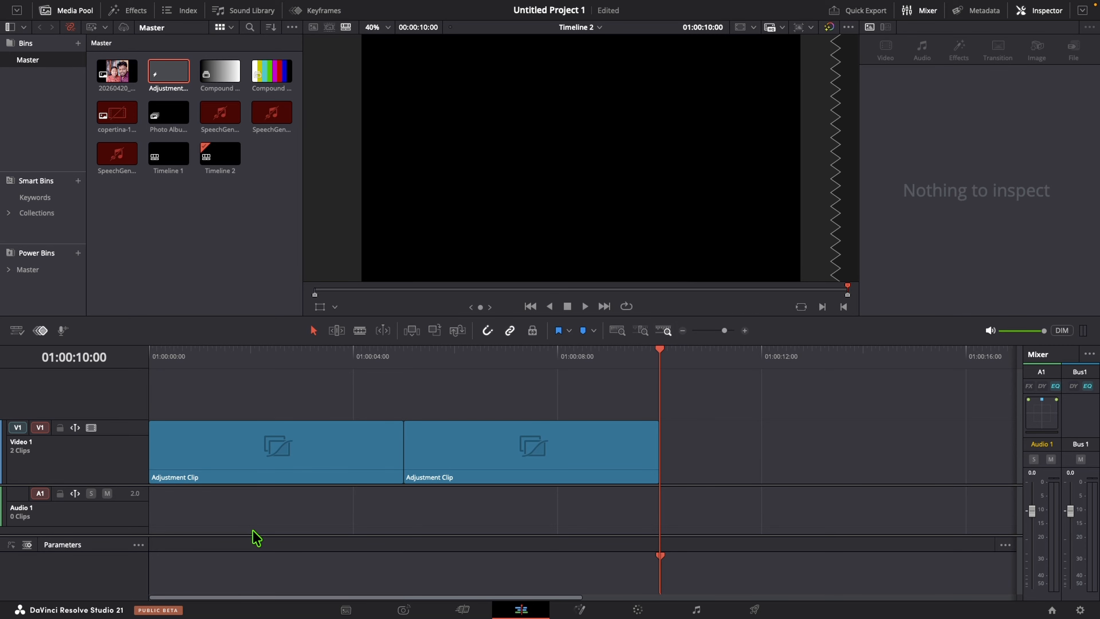
pyautogui.hotkey('shift', 'space')
pyautogui.press('Return')
# Delete all Adjustment Clips from Video 1 and return the playhead to 01:00:00:00.
pyautogui.moveTo(730, 415); pyautogui.dragTo(235, 466)
pyautogui.press('Delete')
pyautogui.press('Home')
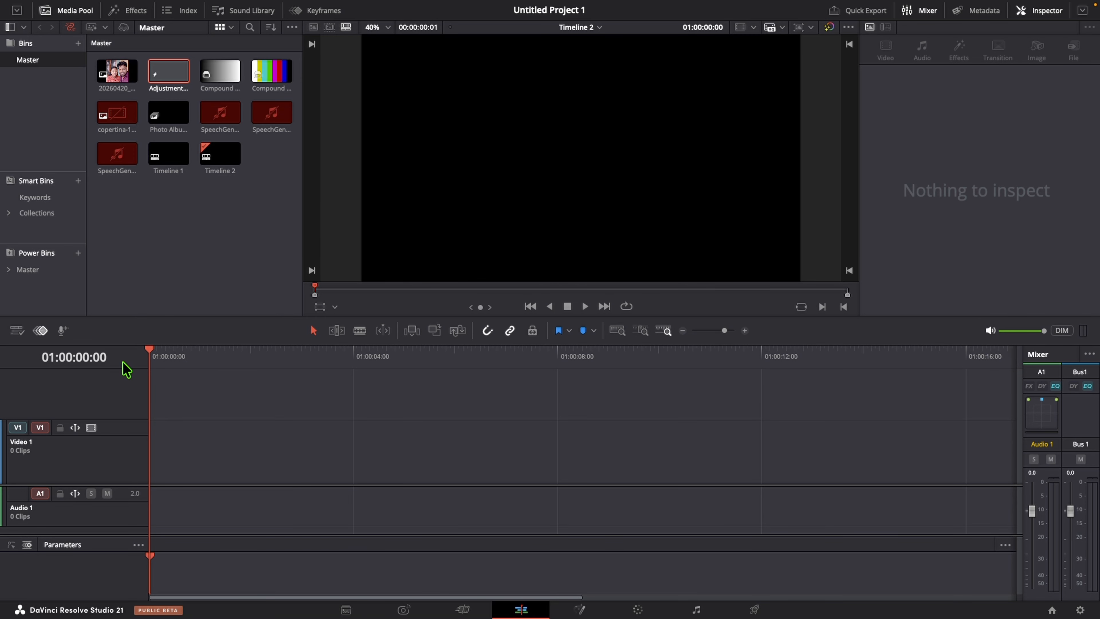
# Switch to Keyboard Maestro and open the Adjustment clip macro in the Davinci 21 group.
pyautogui.hotkey('ctrl', 'Up')
pyautogui.click(598, 277)
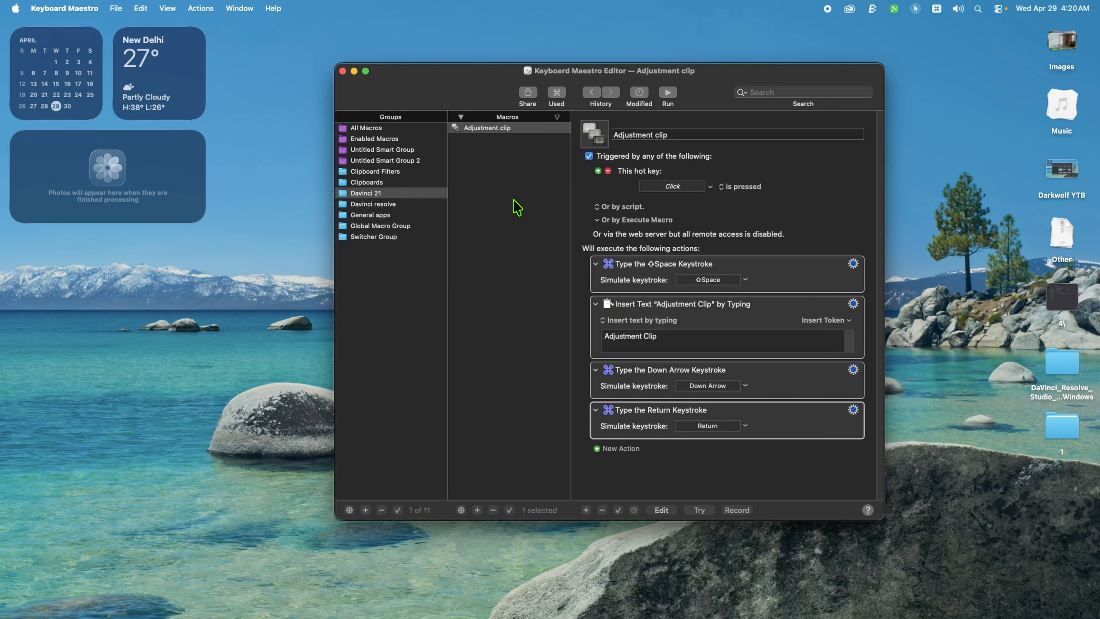
pyautogui.click(374, 196)
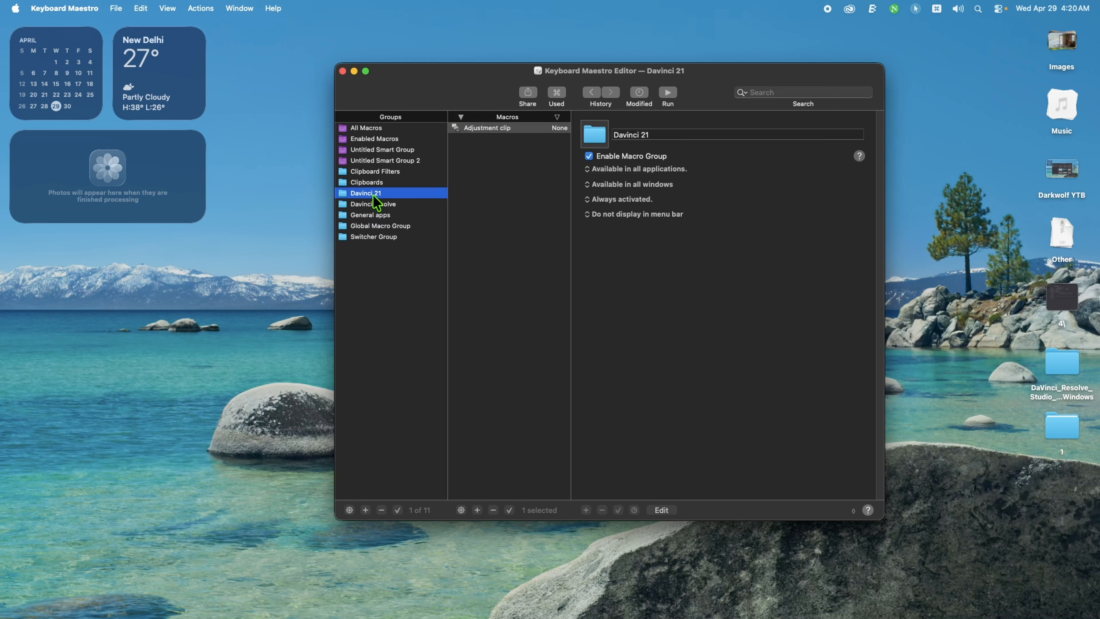
pyautogui.click(484, 132)
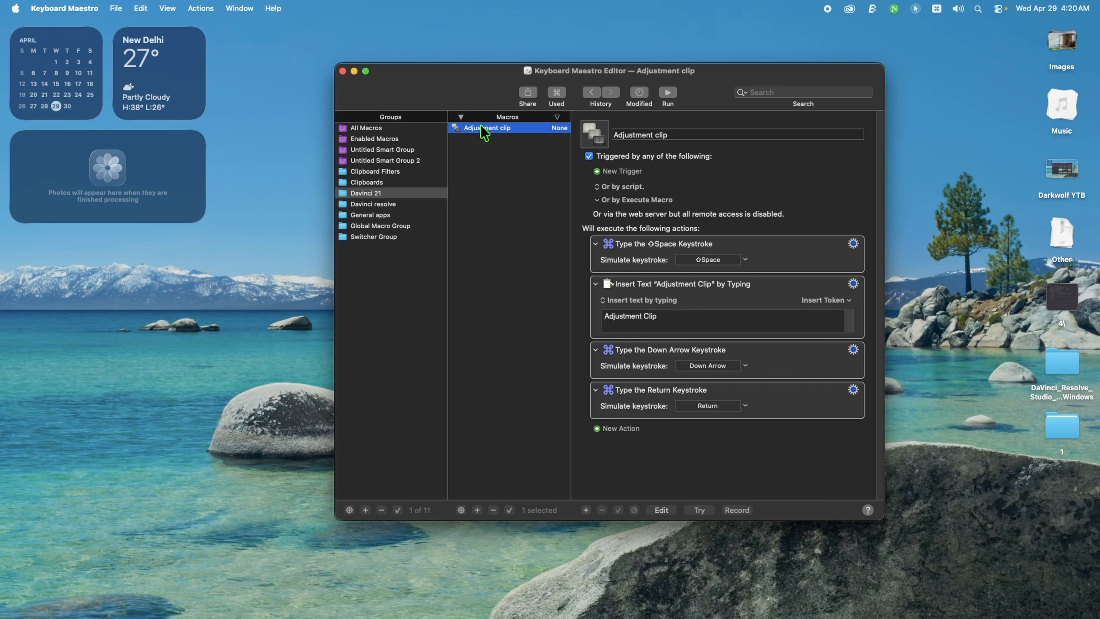
# Duplicate the Adjustment clip macro, naming the copy Fusion and assigning it the hot key ⌥F.
pyautogui.press('super+d')
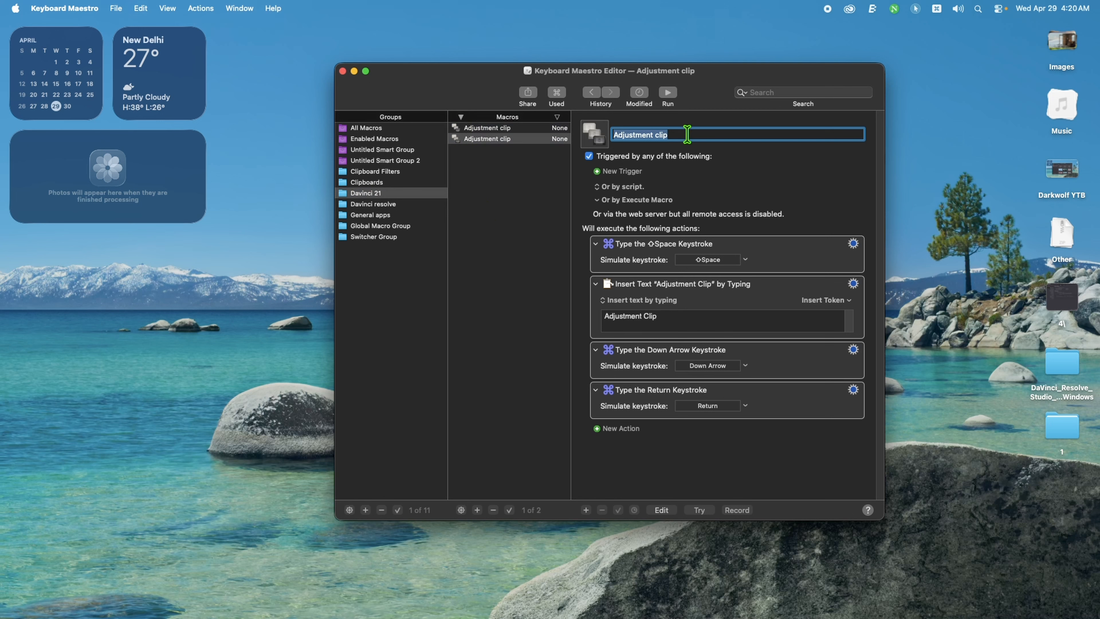
pyautogui.write('Fusion')
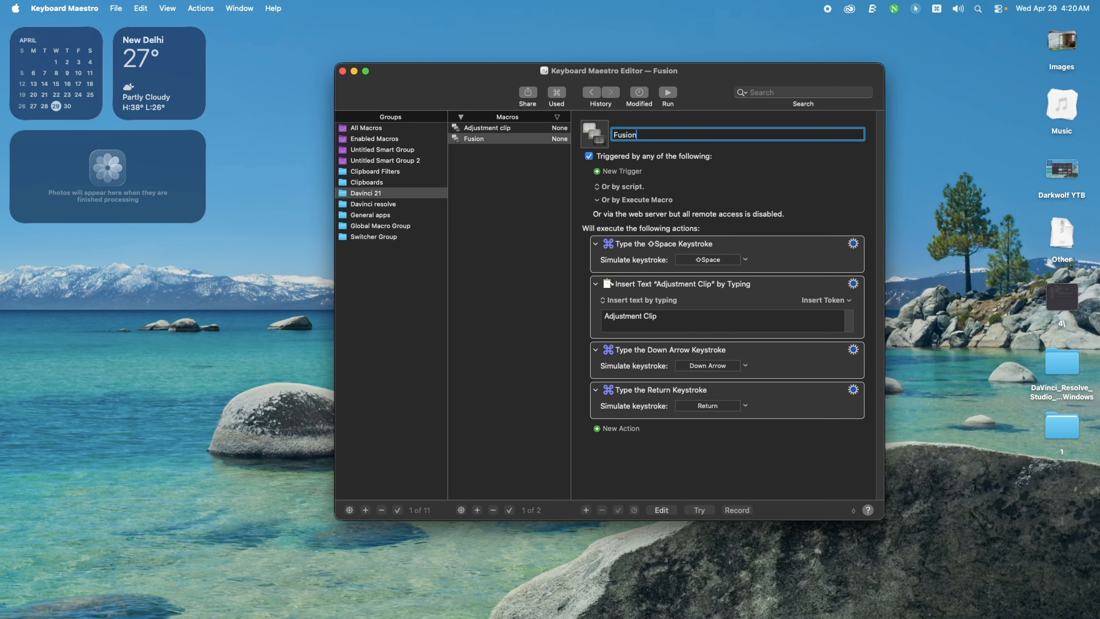
pyautogui.click(606, 172)
pyautogui.click(650, 173)
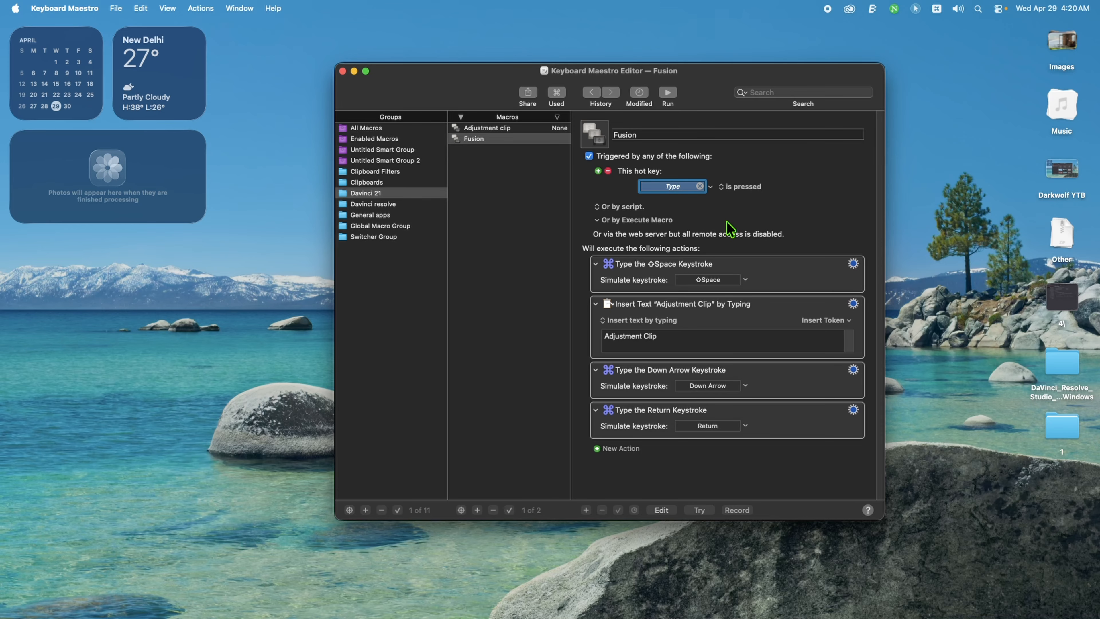
pyautogui.hotkey('alt', 'f')
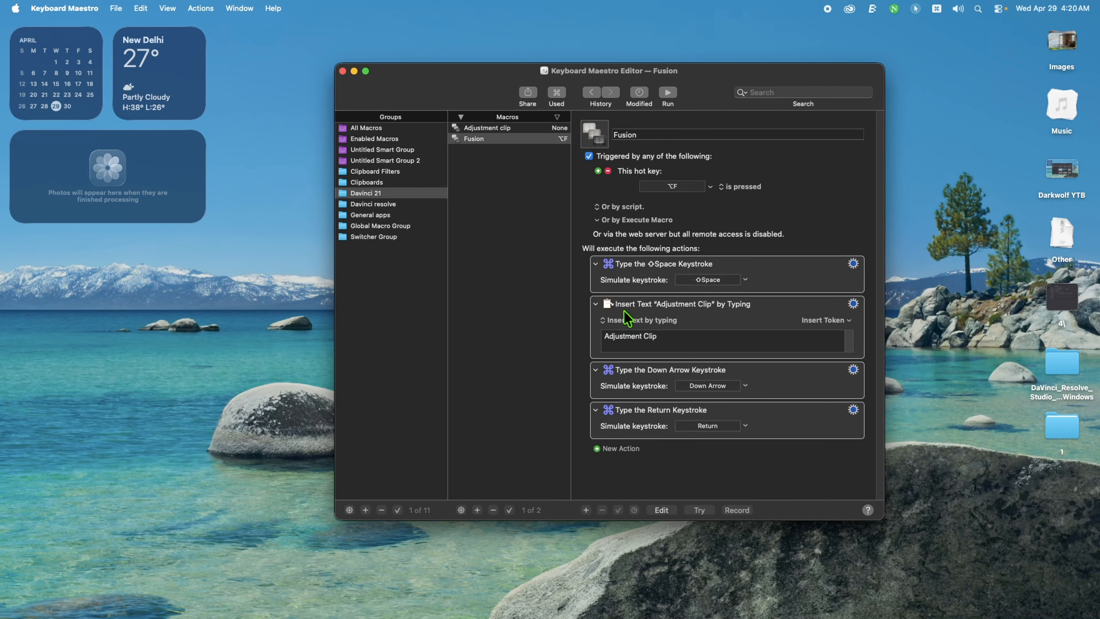
# Switch to DaVinci Resolve and search the effects for "fus" to check the Fusion Composition name.
pyautogui.click(677, 334)
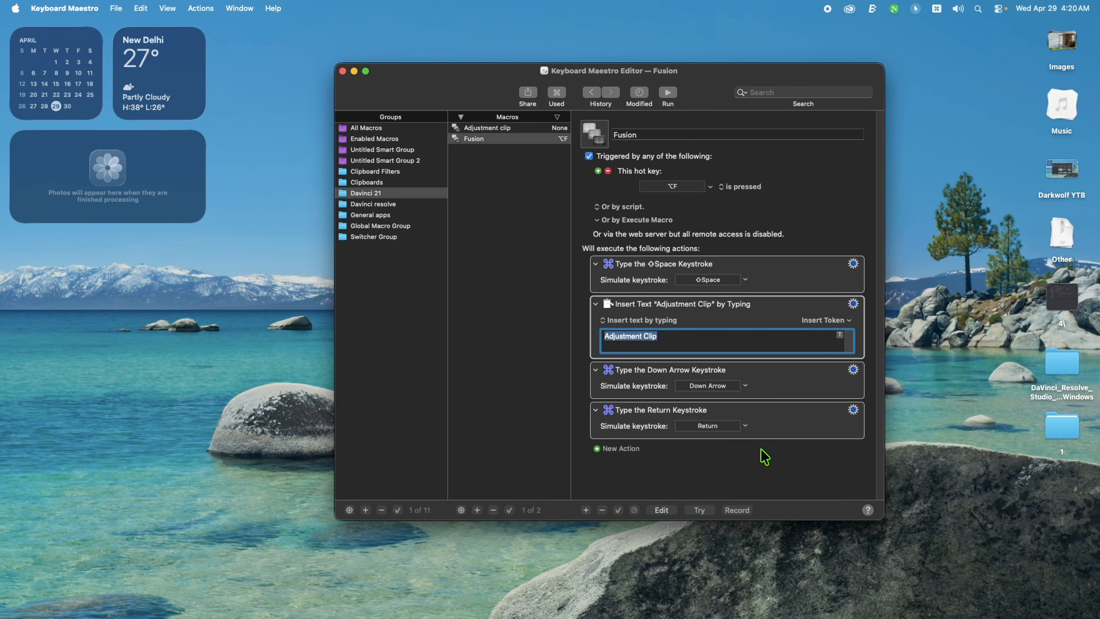
pyautogui.hotkey('ctrl', 'Up')
pyautogui.click(546, 74)
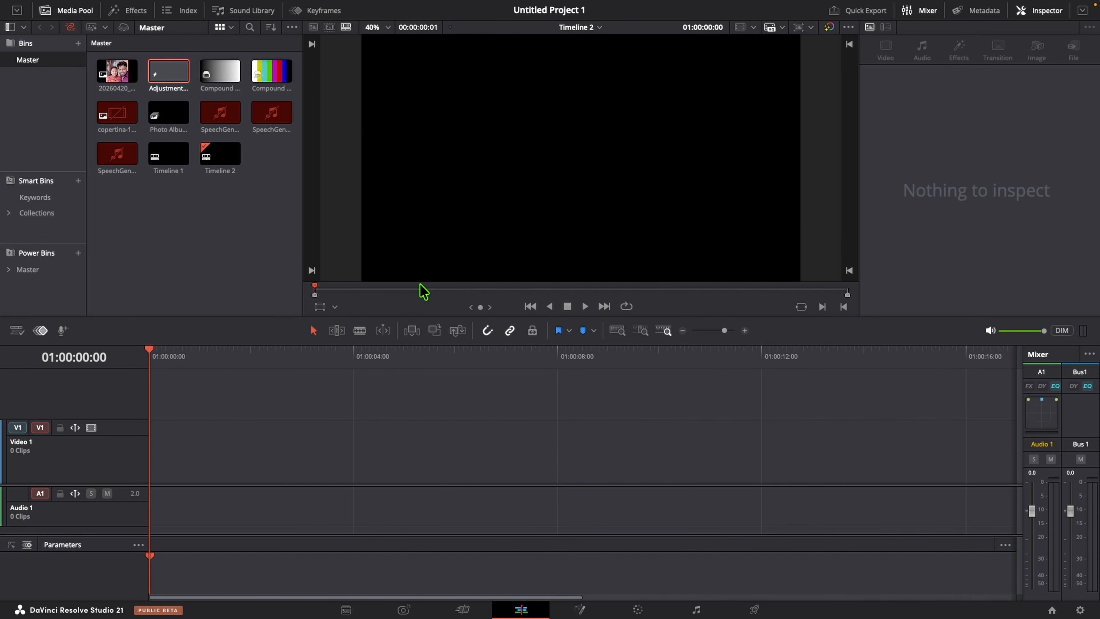
pyautogui.hotkey('shift', 'space')
pyautogui.write('fus')
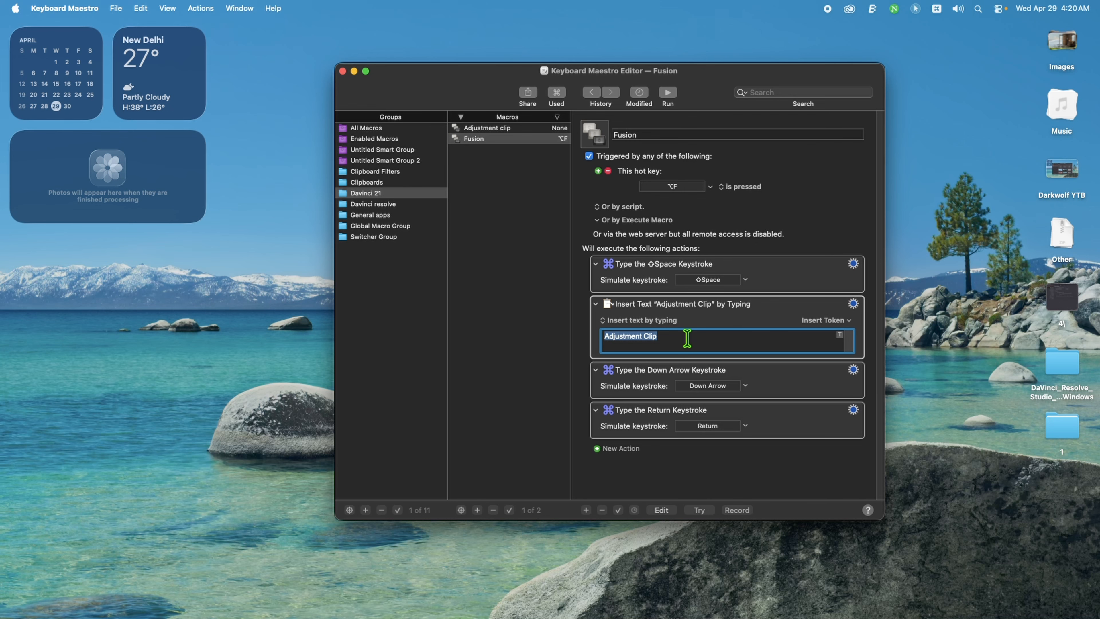
# In Keyboard Maestro, replace the Fusion macro's inserted text with "Fusion composition".
pyautogui.write('Fusiomn')
pyautogui.press('BackSpace')
pyautogui.press('BackSpace')
pyautogui.write('n com')
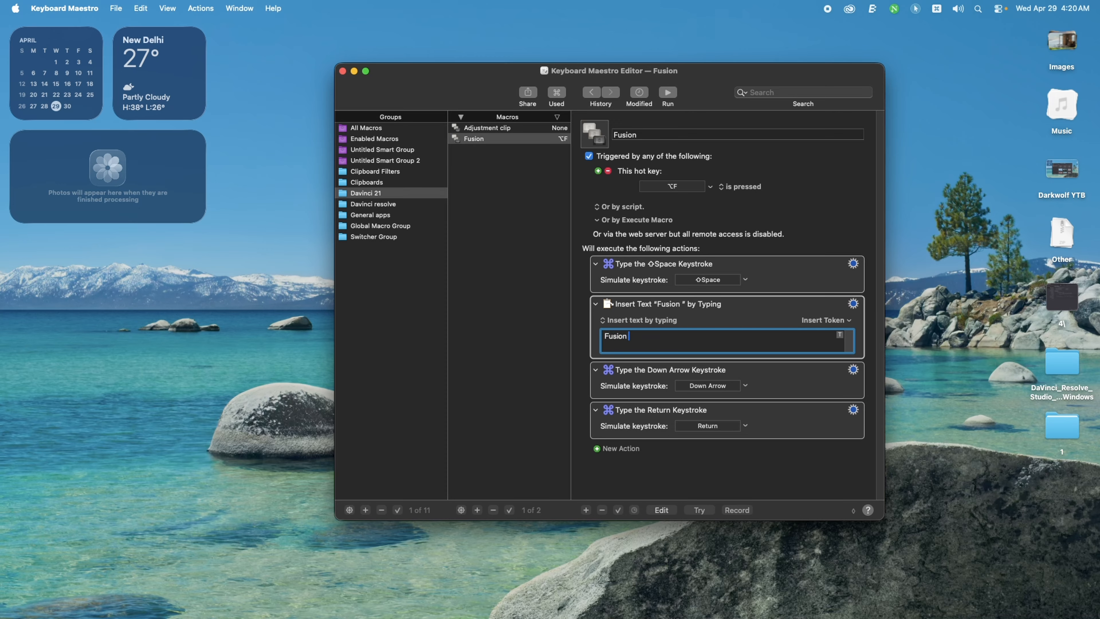
pyautogui.write('posit')
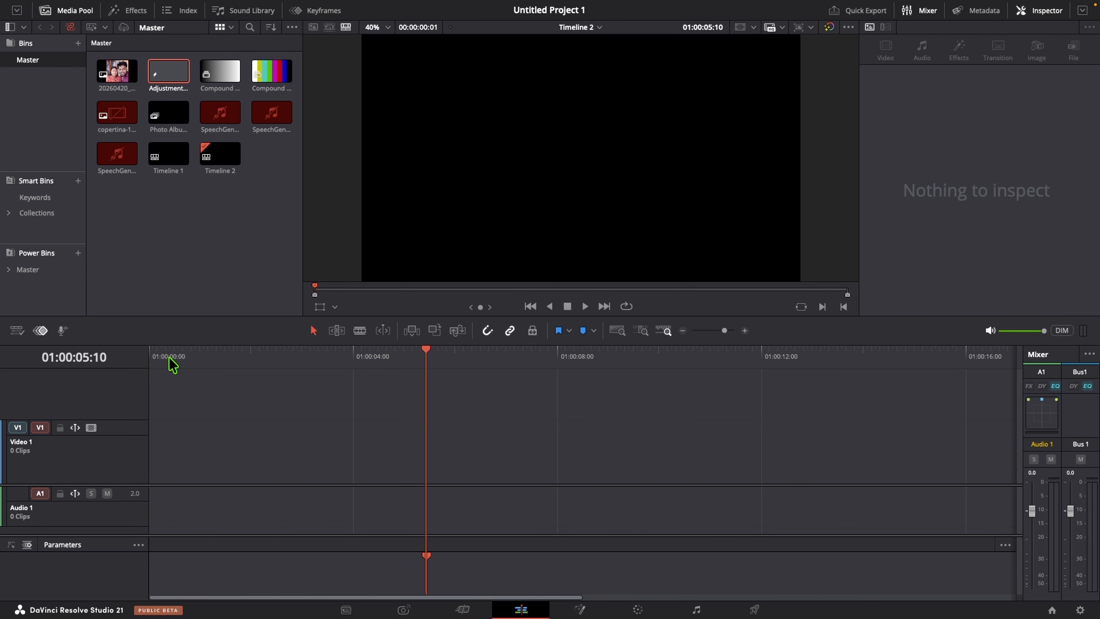
# In DaVinci Resolve, insert a Fusion Composition at 01:00:00:00 on Video 1, followed by a Text+ title.
pyautogui.moveTo(169, 357); pyautogui.dragTo(1, 362)
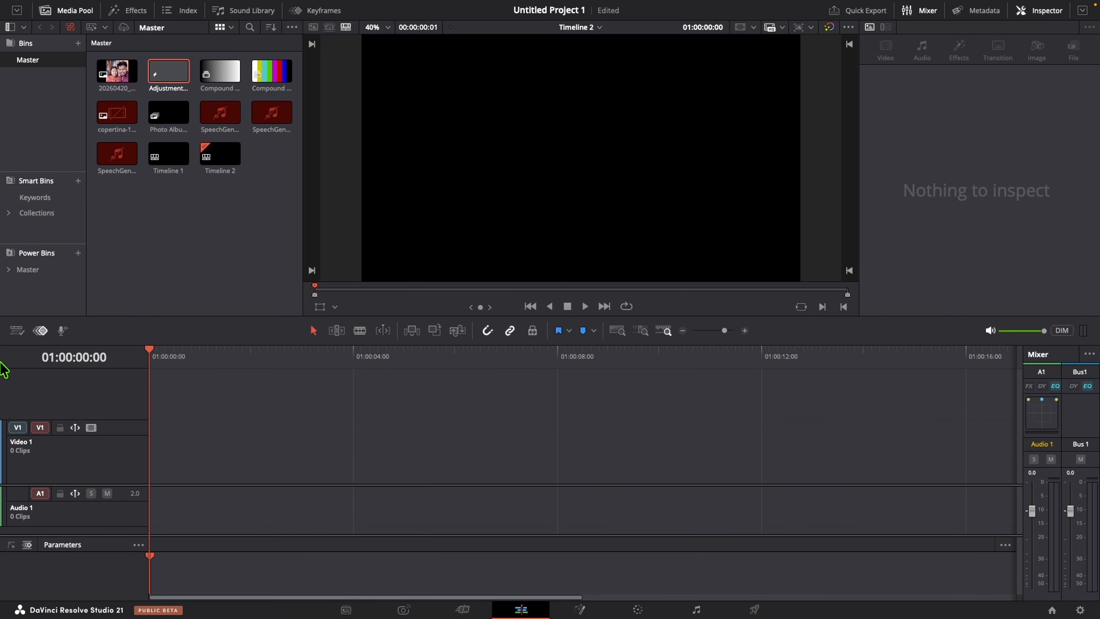
pyautogui.hotkey('shift', 'space')
pyautogui.write('Fusion composition')
pyautogui.press('Return')
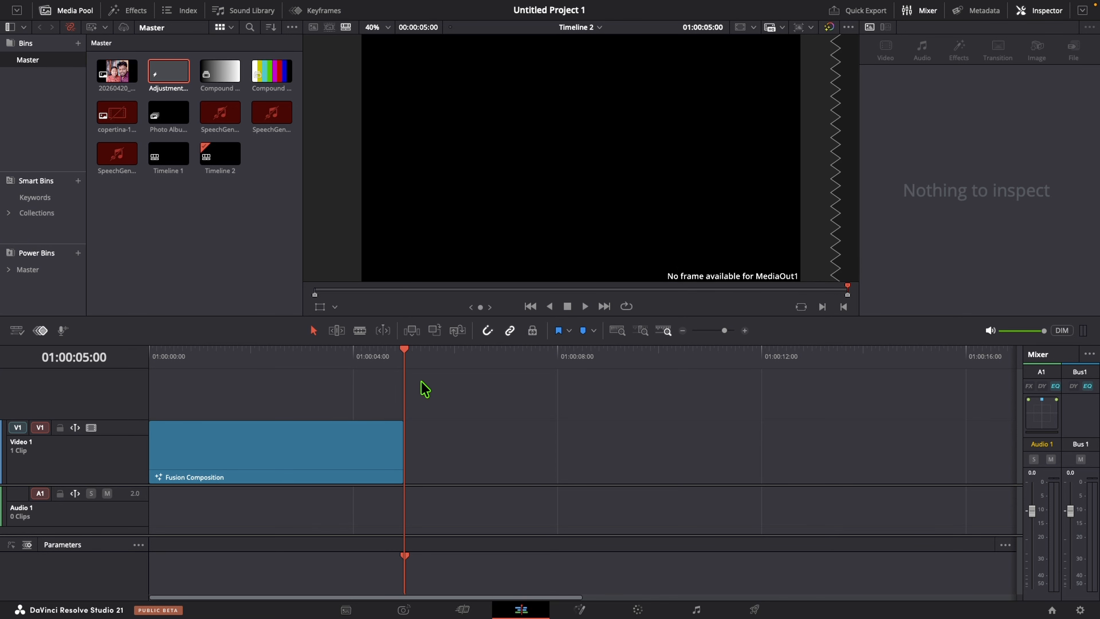
pyautogui.hotkey('shift', 't')
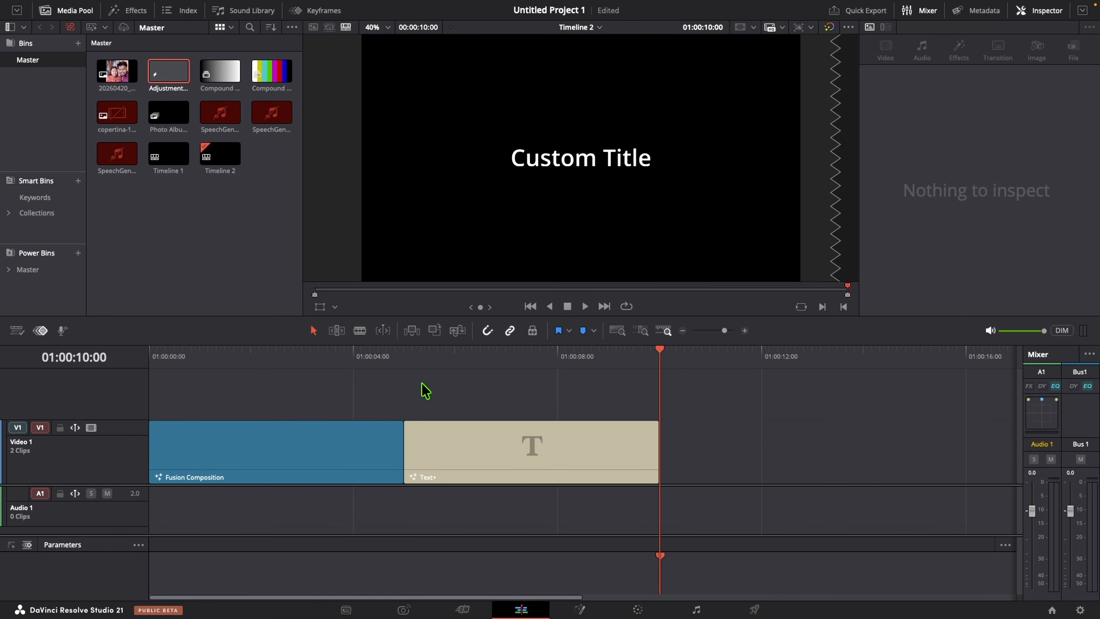
# Browse the video transitions, generators and titles in the effects library, and preview the Glossy Blue title.
pyautogui.click(127, 10)
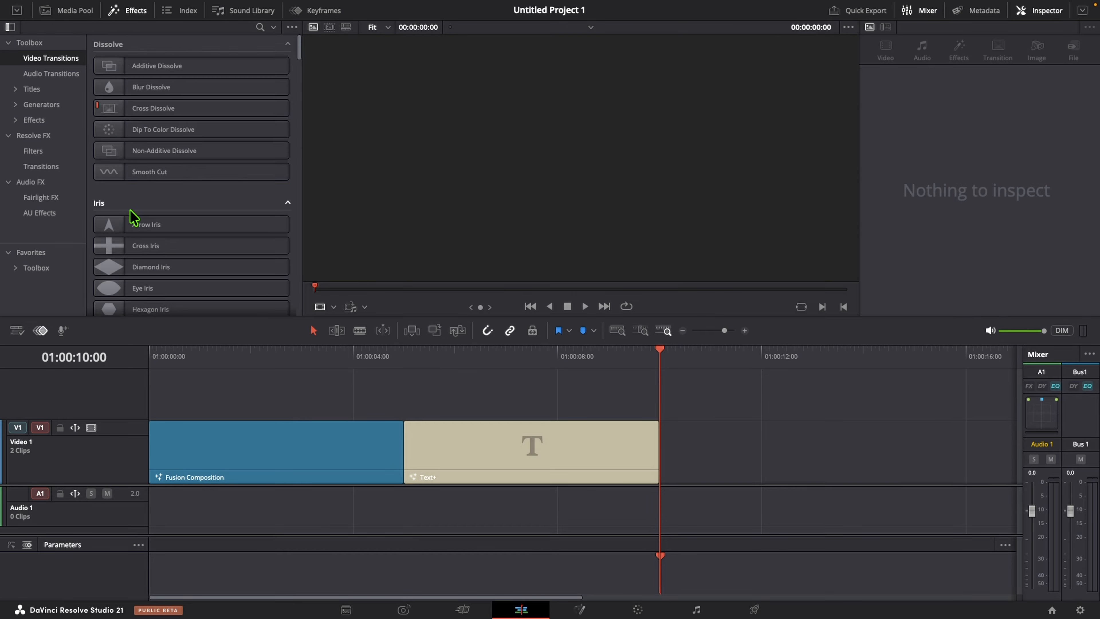
pyautogui.scroll(-10, 135, 216)
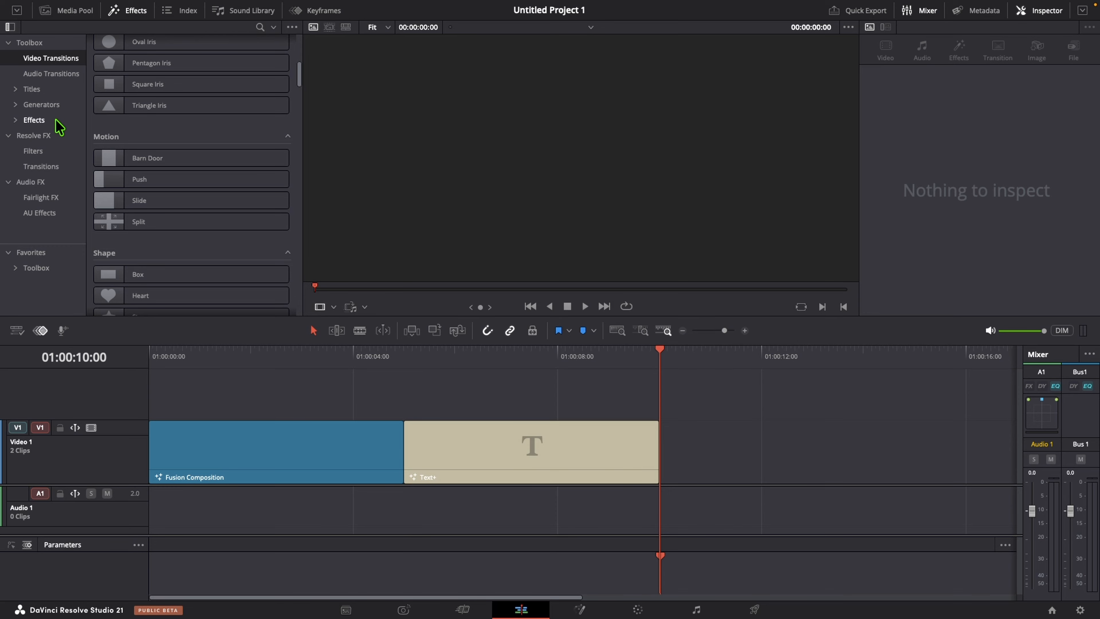
pyautogui.click(57, 108)
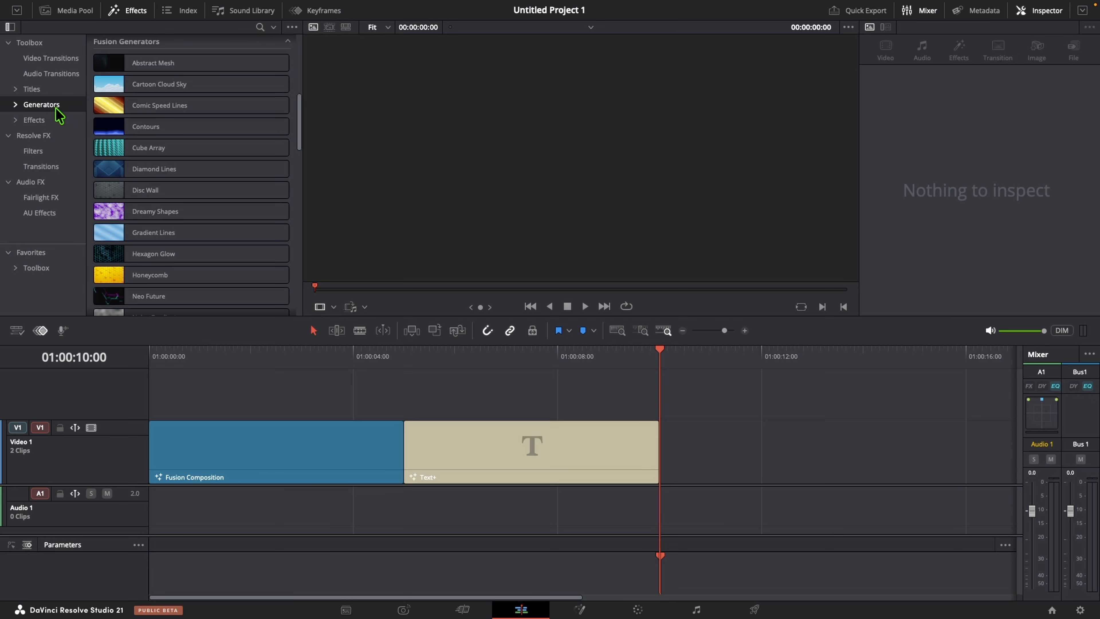
pyautogui.click(32, 89)
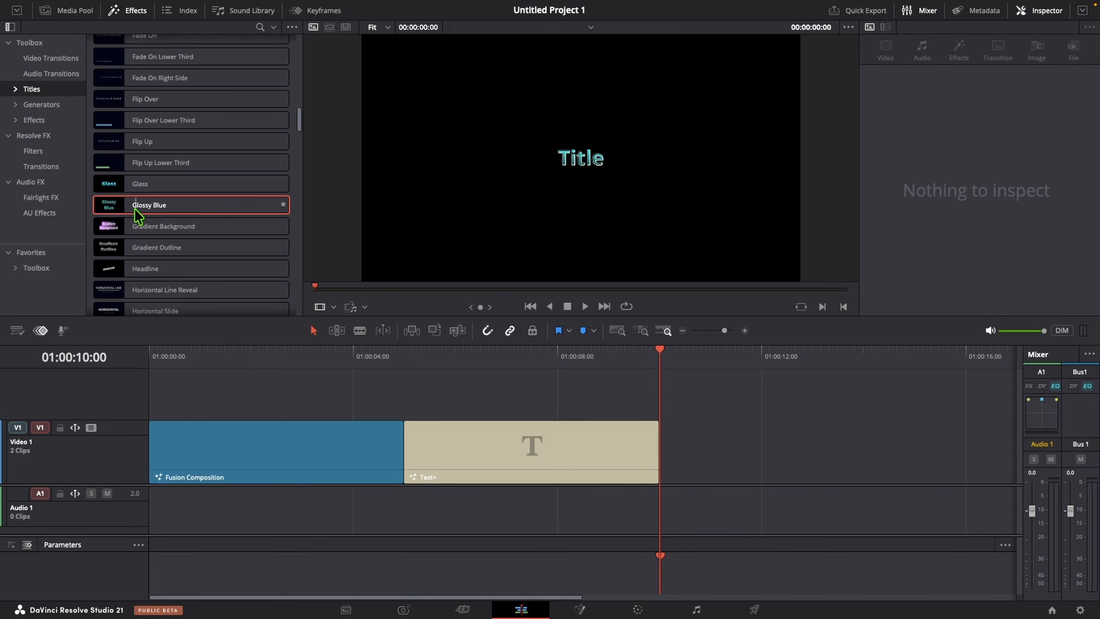
# Search the effects for "glos" and add the Glossy Blue title after the Text+ clip on Video 1.
pyautogui.hotkey('shift', 'space')
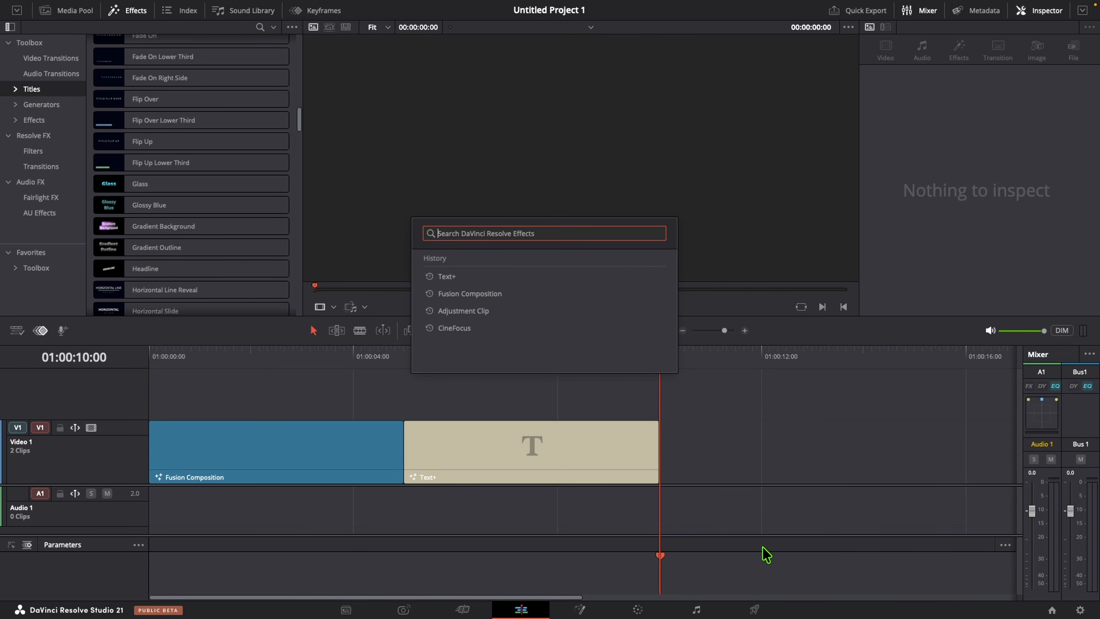
pyautogui.write('glo')
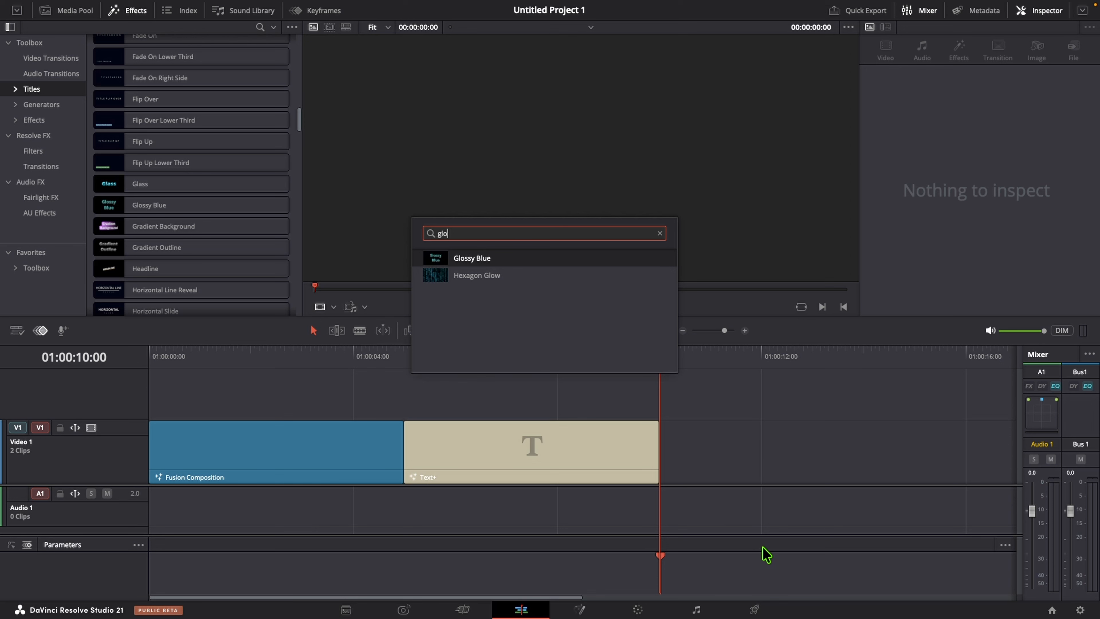
pyautogui.write('s')
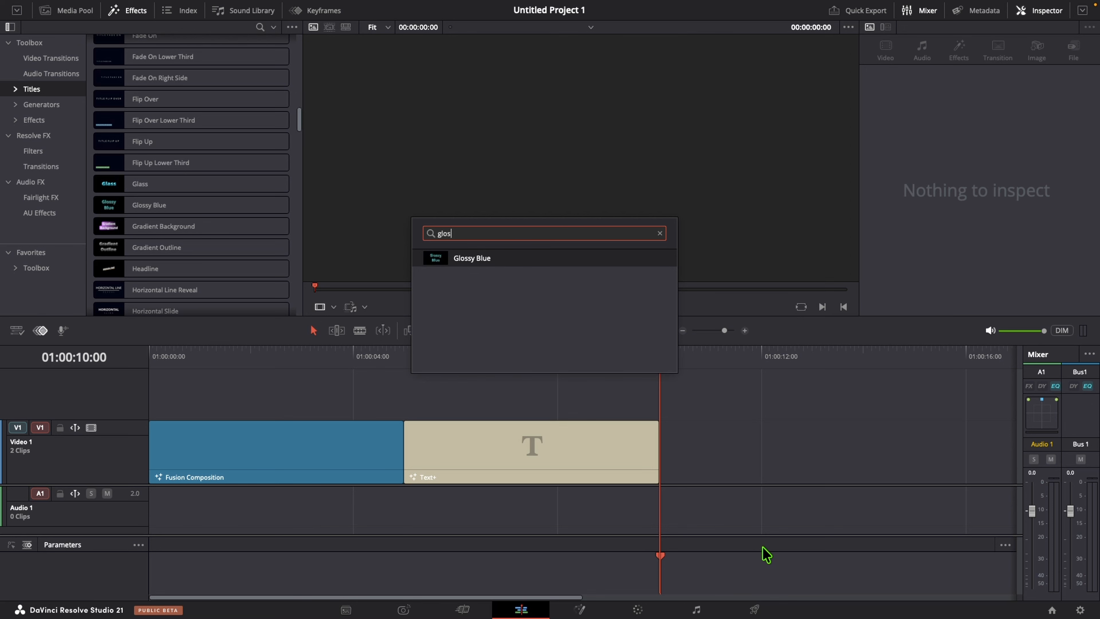
pyautogui.doubleClick(487, 262)
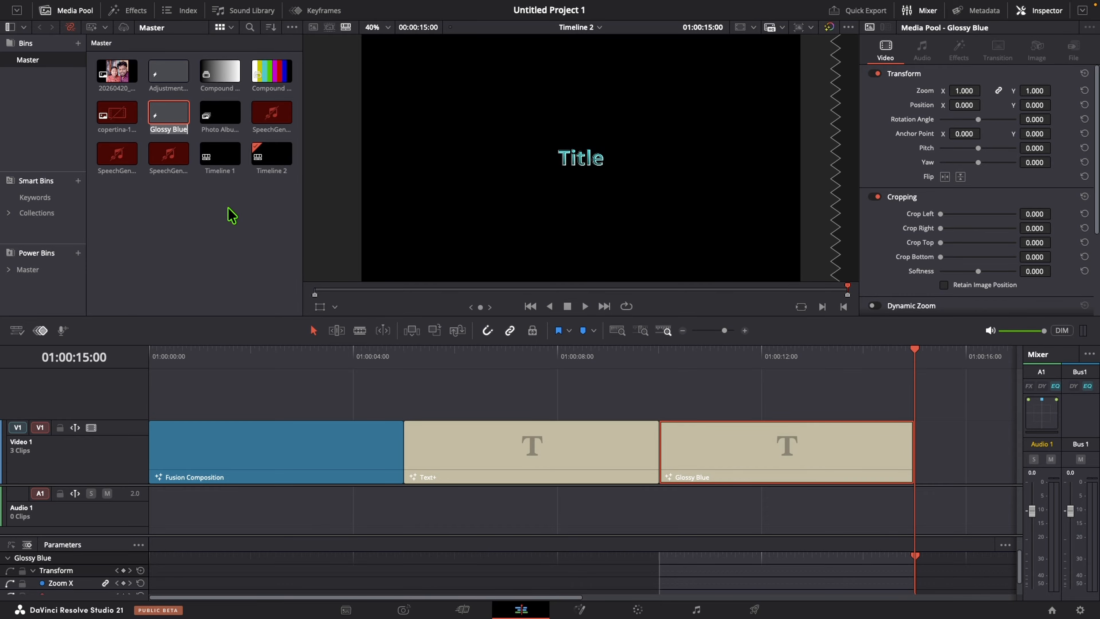
# Switch to Keyboard Maestro, duplicate the Fusion Layer macro in the Davinci resolve group and set the copy's hot key to ⌃G.
pyautogui.hotkey('ctrl', 'Up')
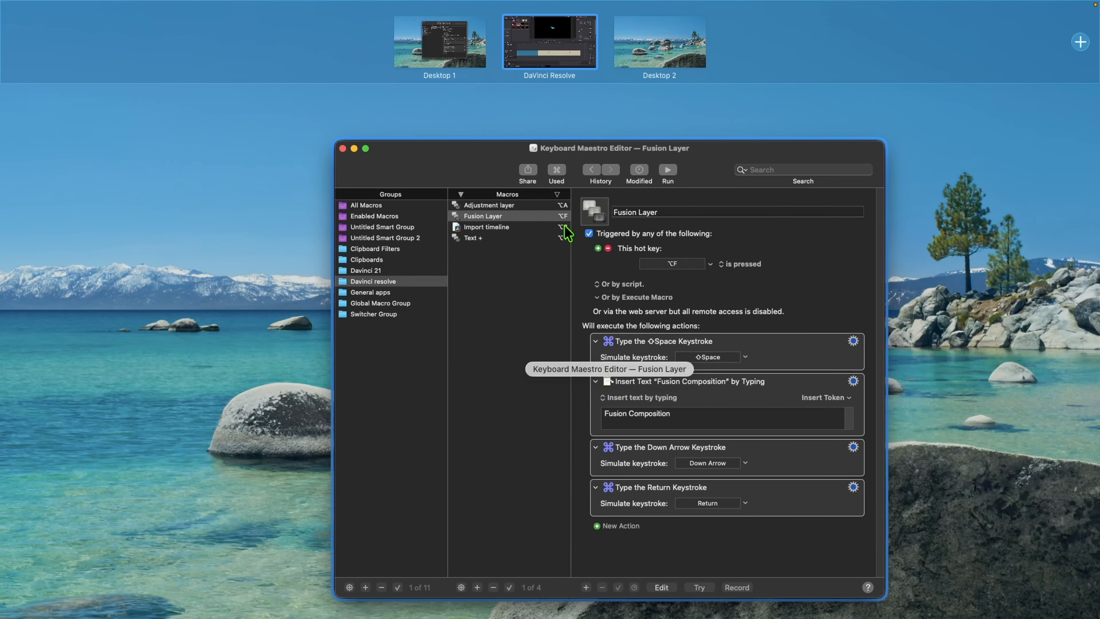
pyautogui.click(507, 279)
pyautogui.click(513, 128)
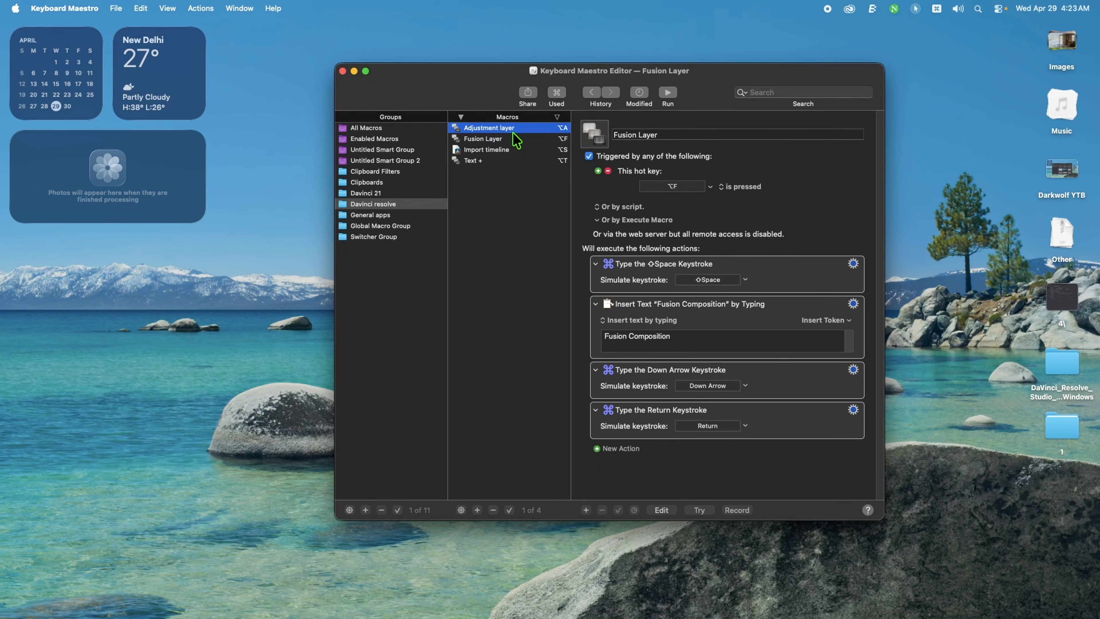
pyautogui.click(521, 140)
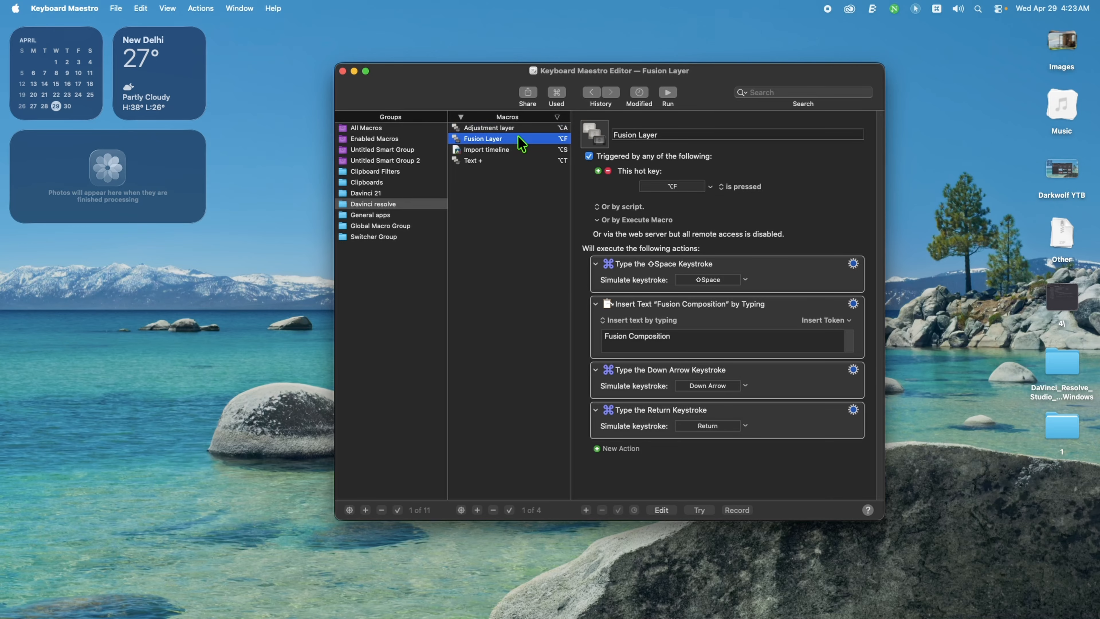
pyautogui.press('super+d')
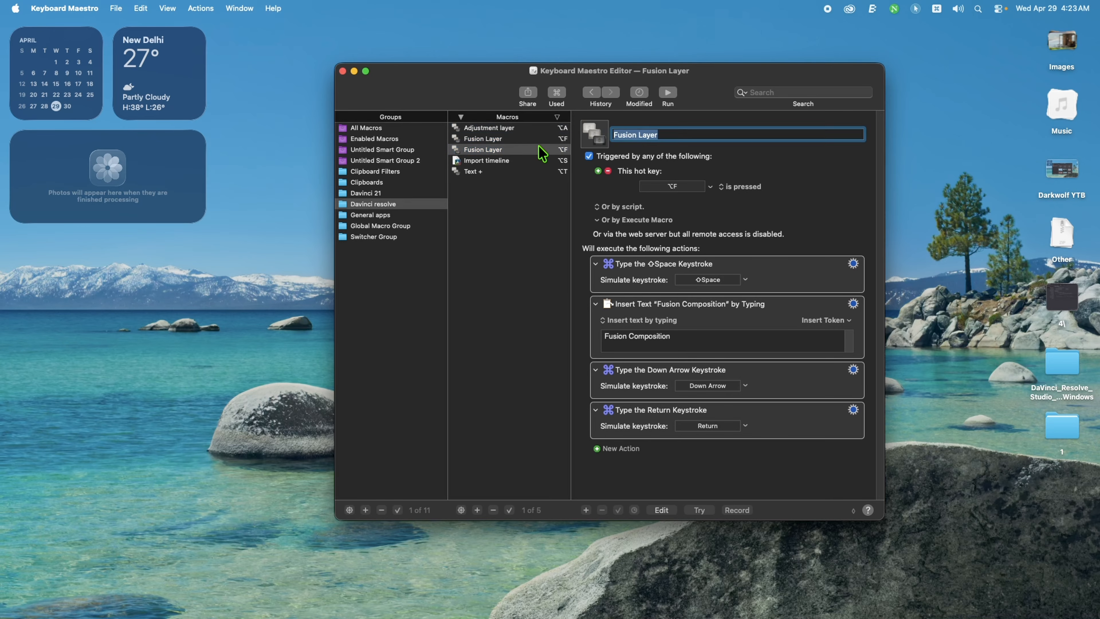
pyautogui.click(662, 191)
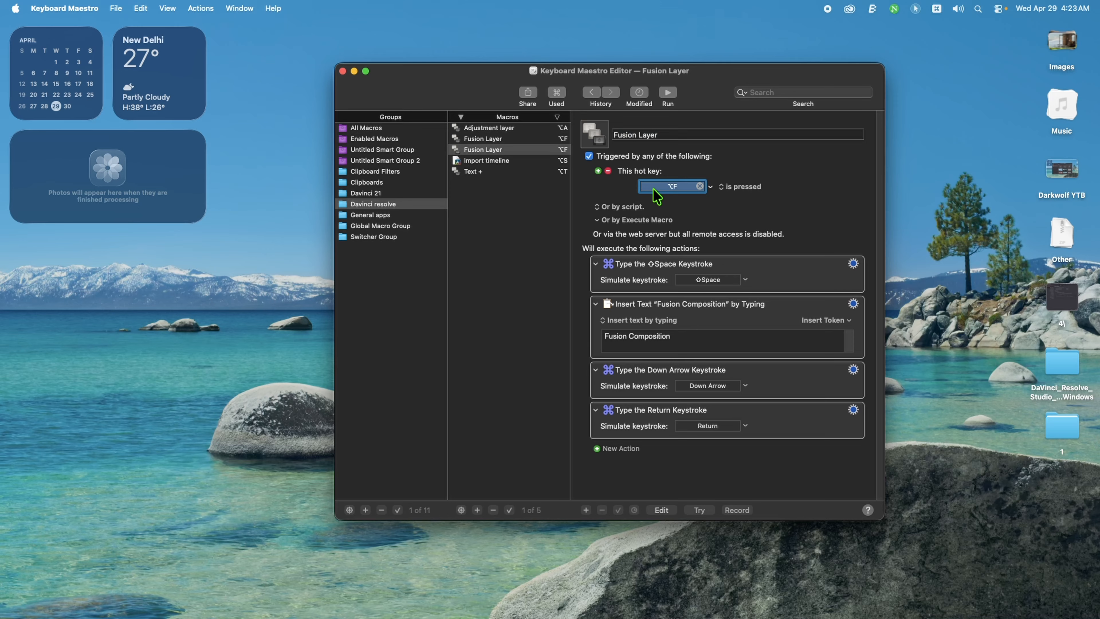
pyautogui.hotkey('ctrl', 'g')
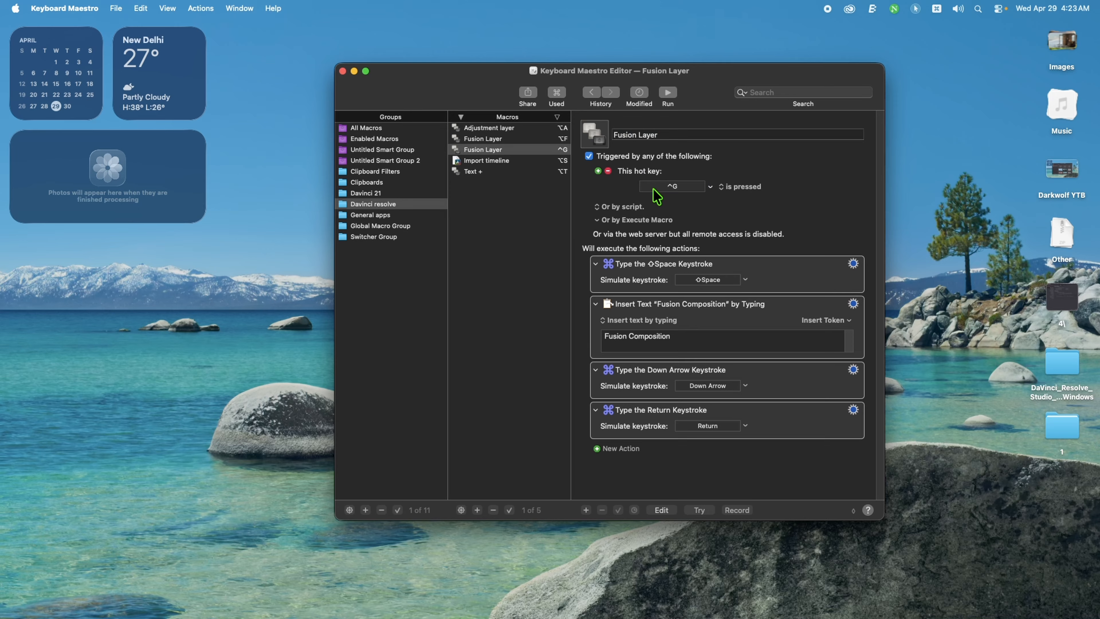
# Rename the duplicated macro as glossy and set its inserted text to "Glossy Blue".
pyautogui.click(658, 134)
pyautogui.write('g')
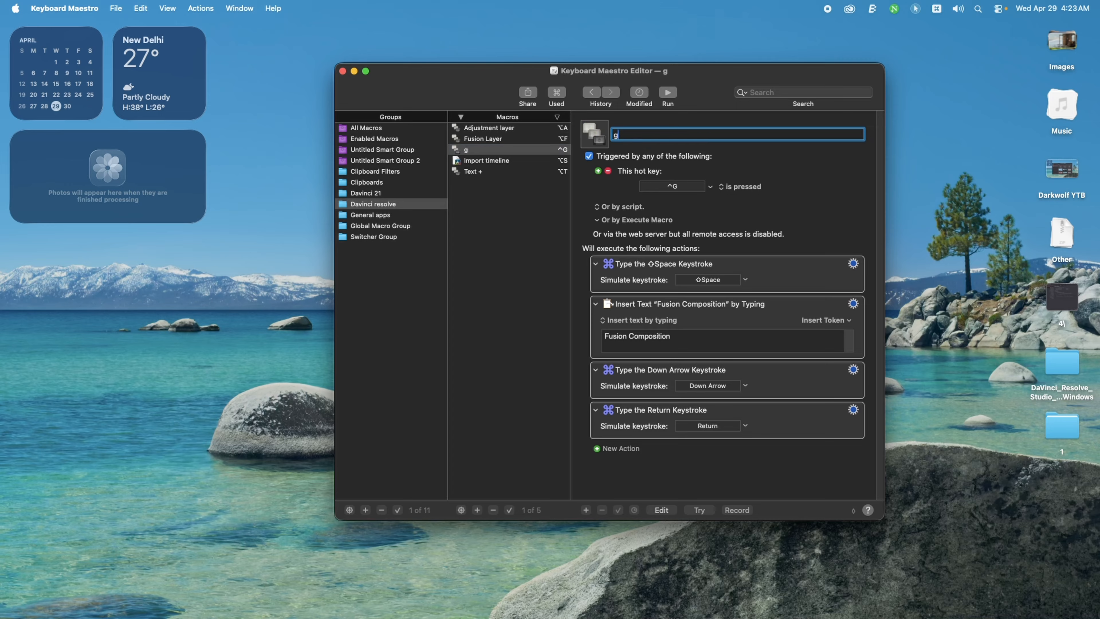
pyautogui.write('lossy')
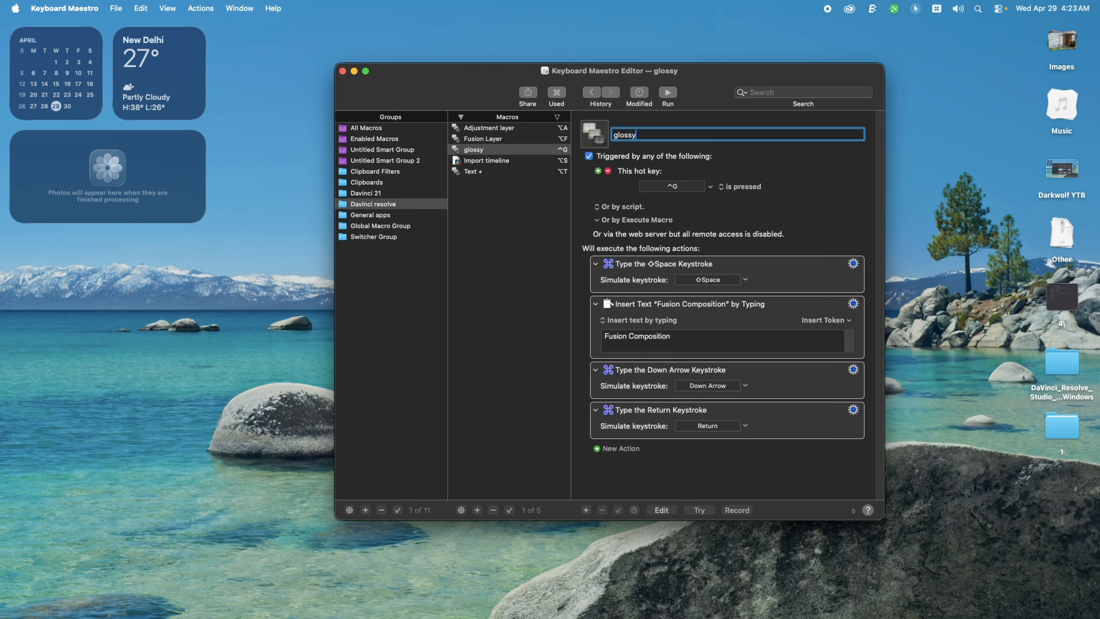
pyautogui.click(603, 333)
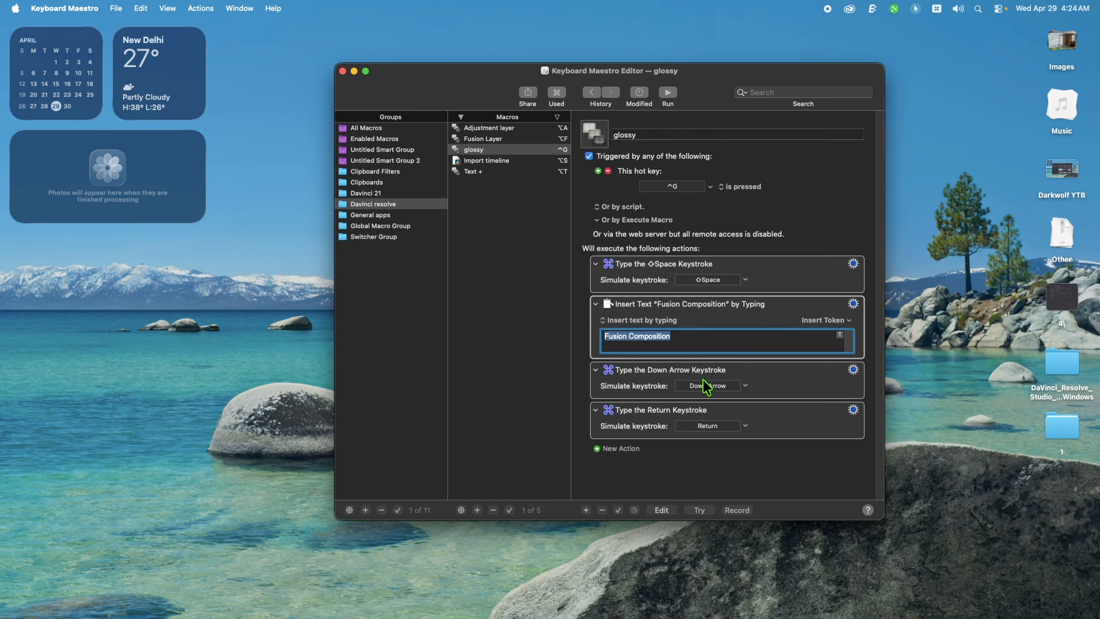
pyautogui.write('Glossy Blue')
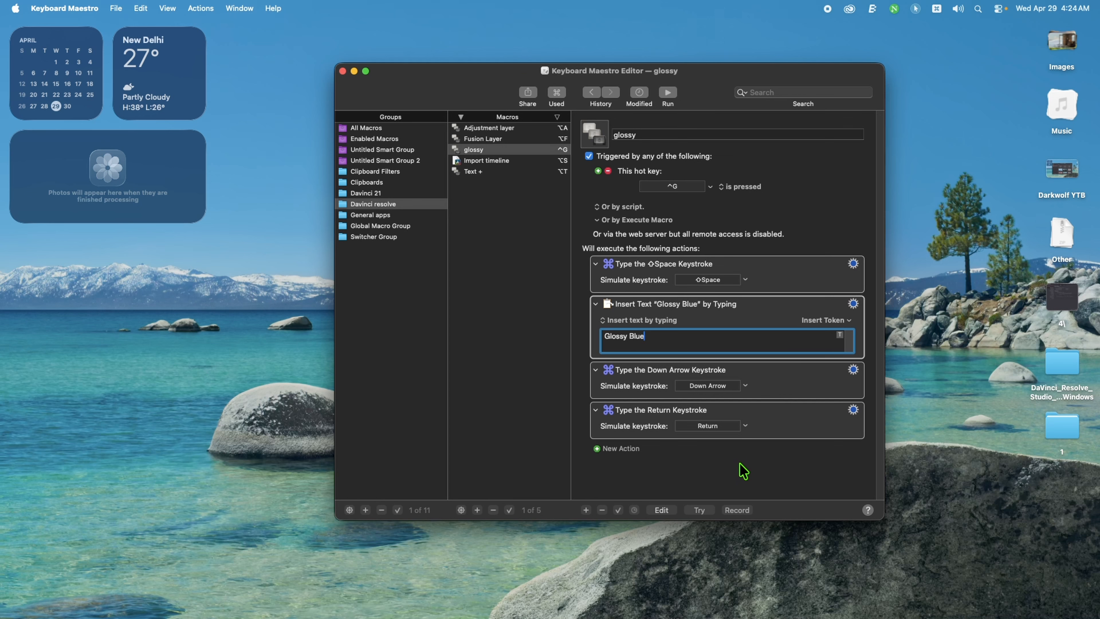
# Switch to DaVinci Resolve and delete the Fusion Composition, Text+ and Glossy Blue clips from Video 1.
pyautogui.hotkey('ctrl', 'Up')
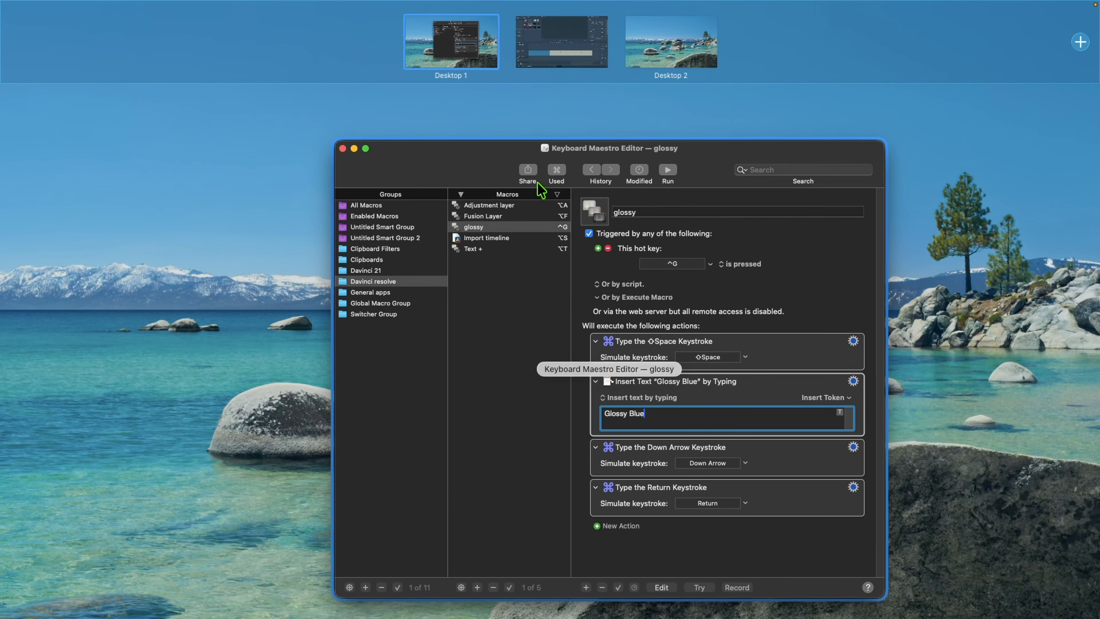
pyautogui.click(580, 41)
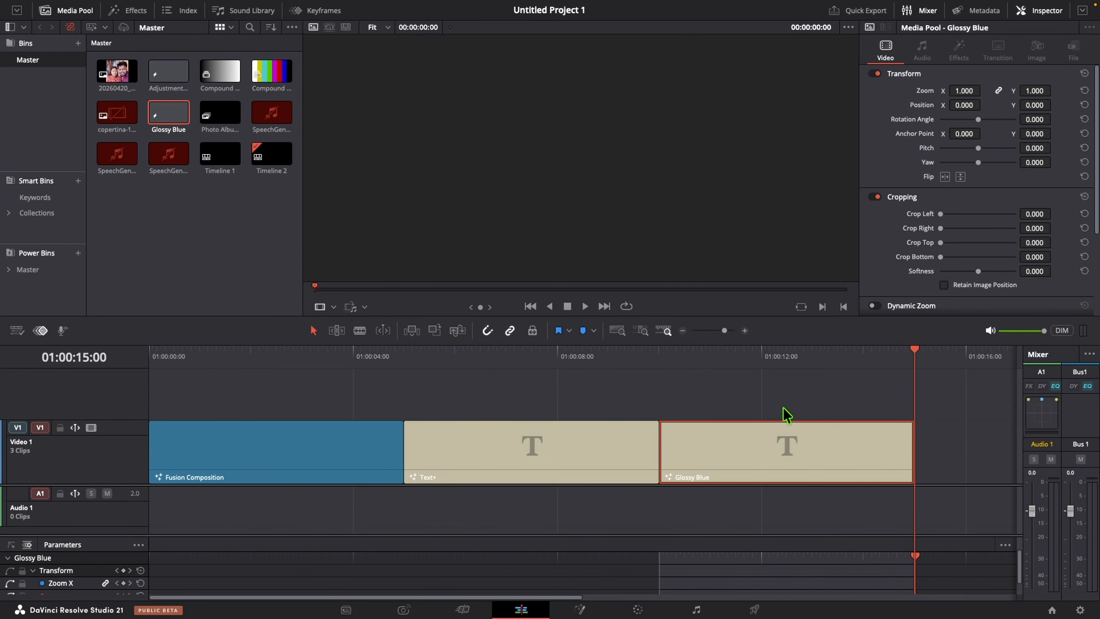
pyautogui.moveTo(781, 409); pyautogui.dragTo(172, 501)
pyautogui.press('Delete')
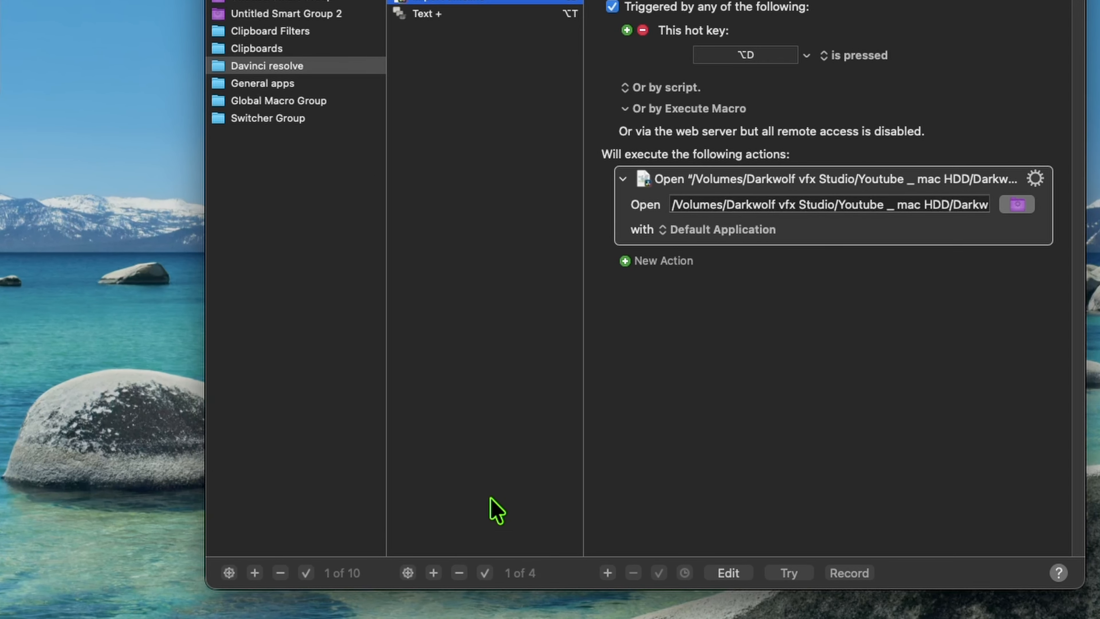
# Create a macro named "import" in the Davinci resolve group and set its hot key to ⌃S.
pyautogui.click(477, 510)
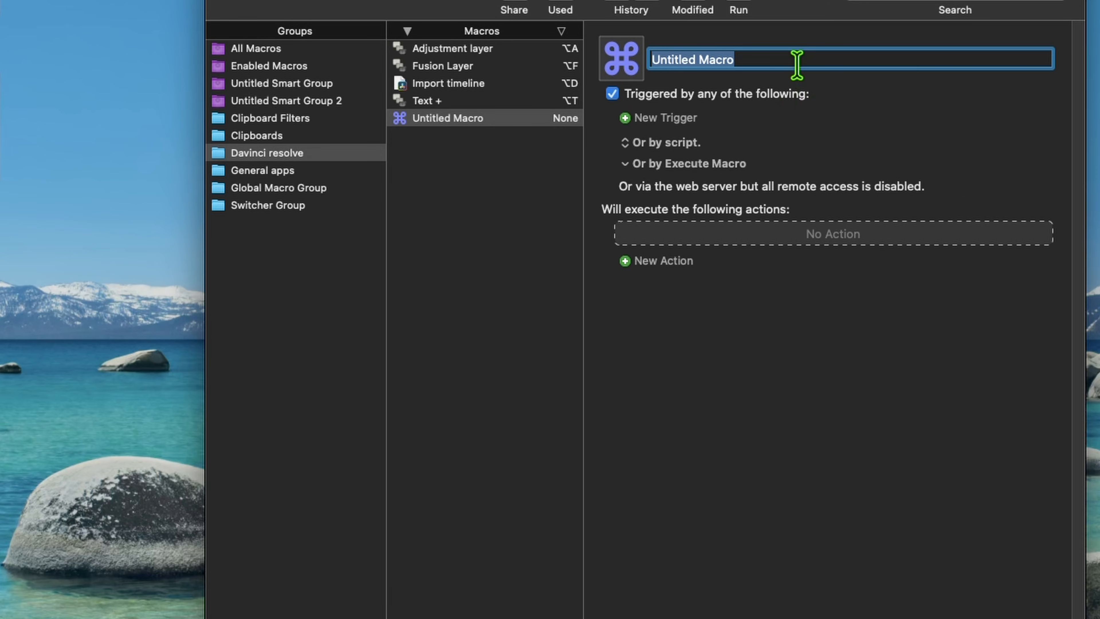
pyautogui.write('import')
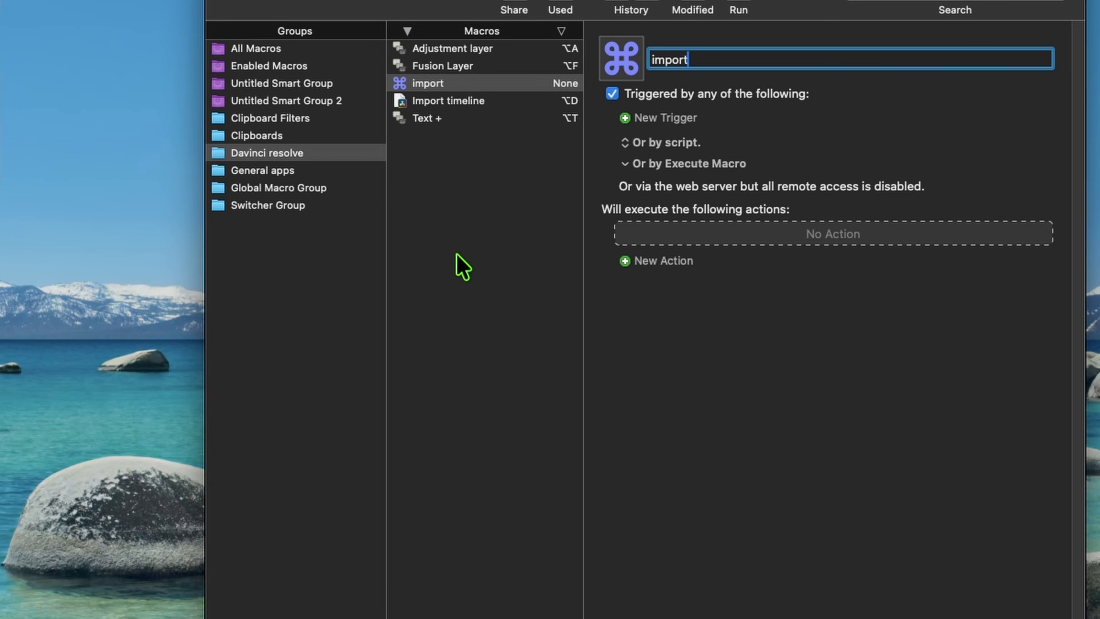
pyautogui.click(639, 116)
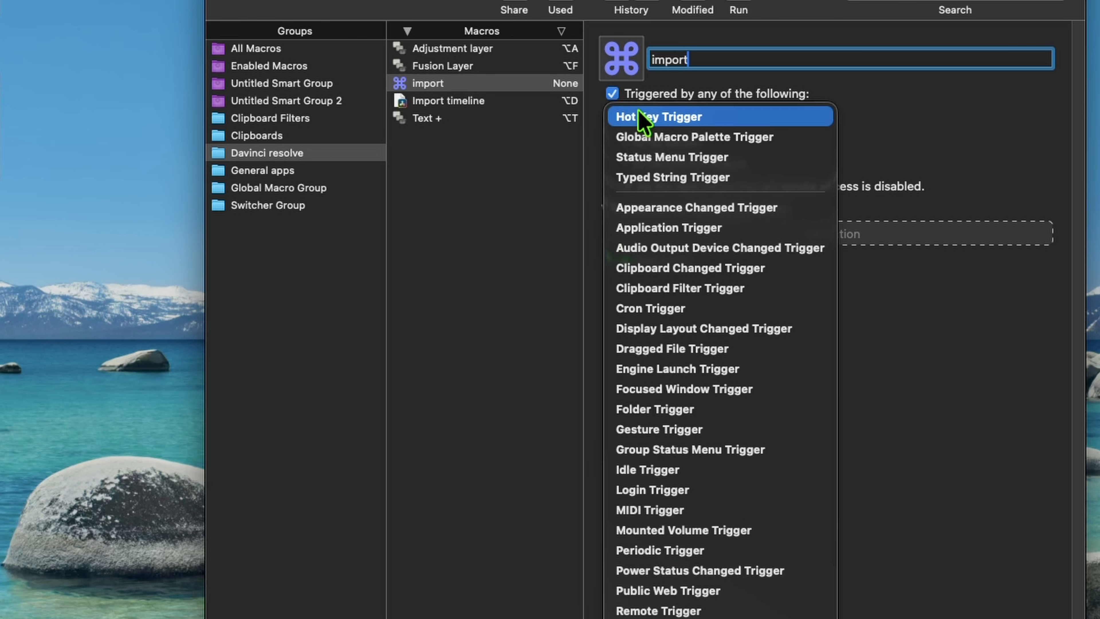
pyautogui.click(641, 119)
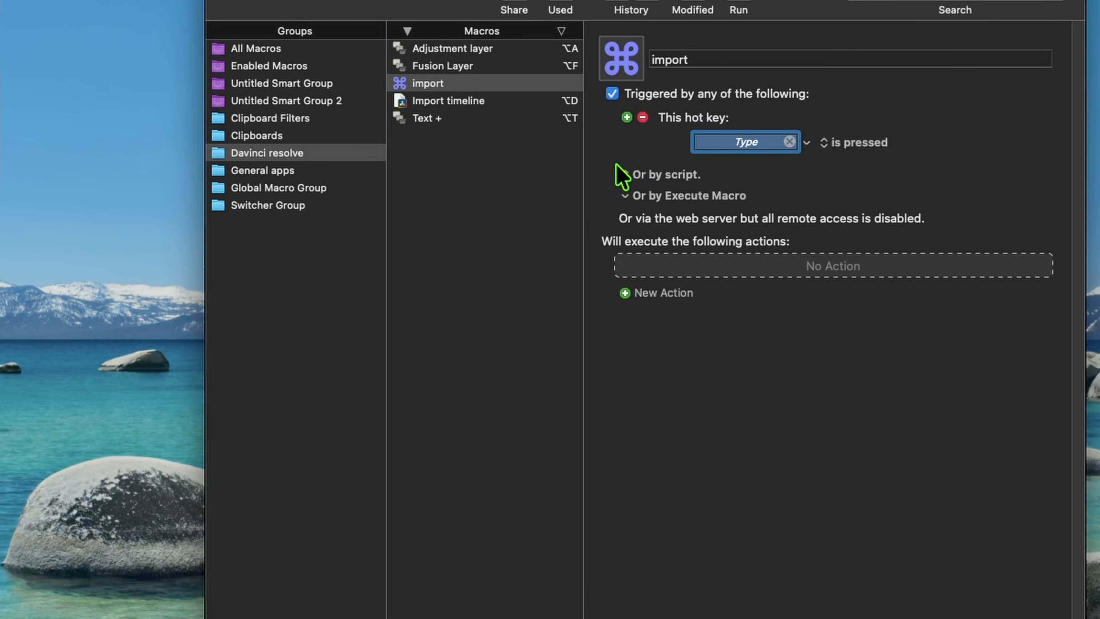
pyautogui.hotkey('ctrl', 's')
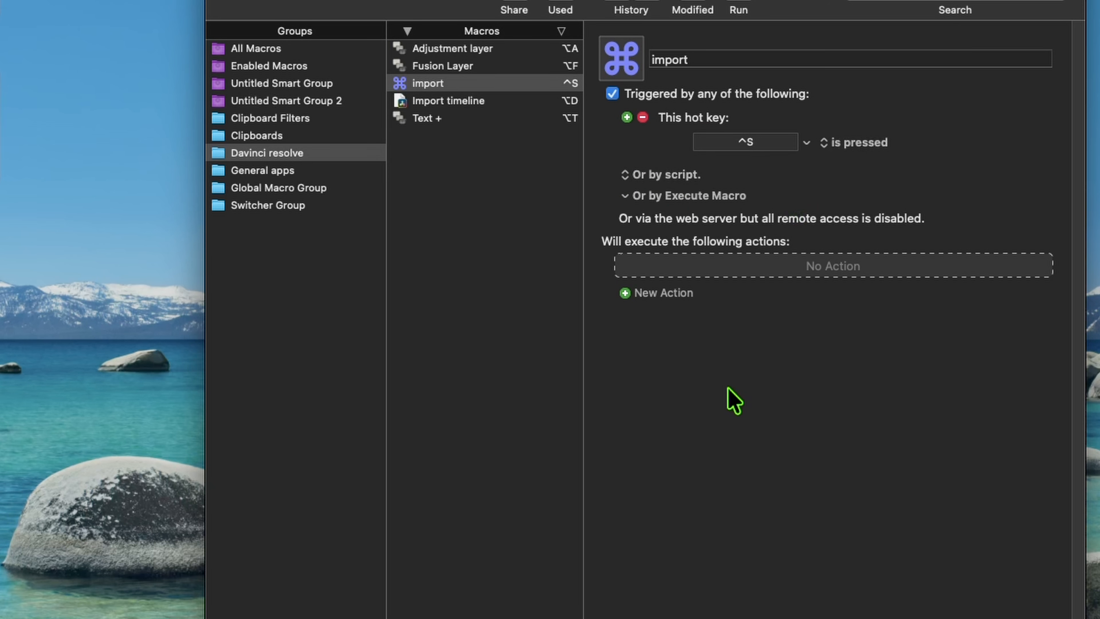
# Add an Open a File, Folder or Application action to the import macro, targeting Darkwolf YTB.drt in the Youtube _ mac HDD folder.
pyautogui.click(667, 297)
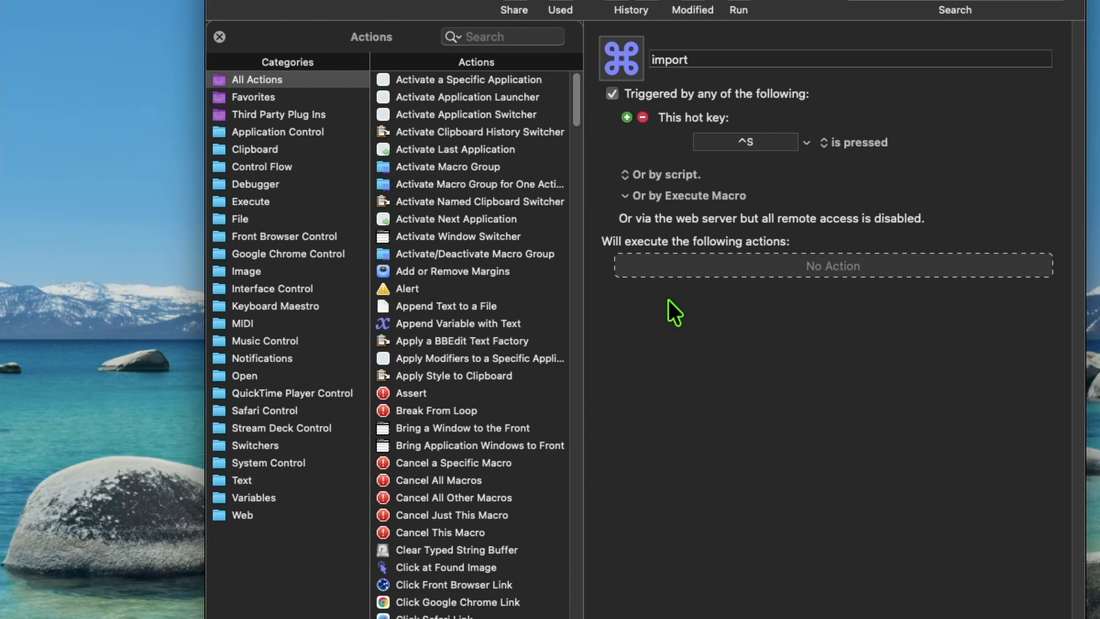
pyautogui.click(470, 38)
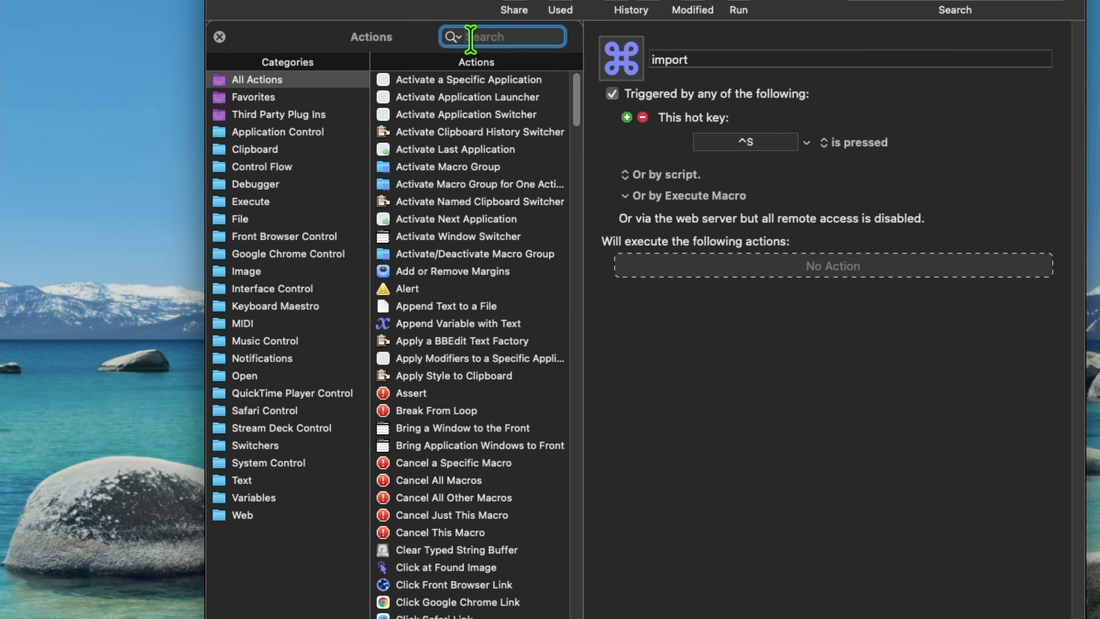
pyautogui.write('open')
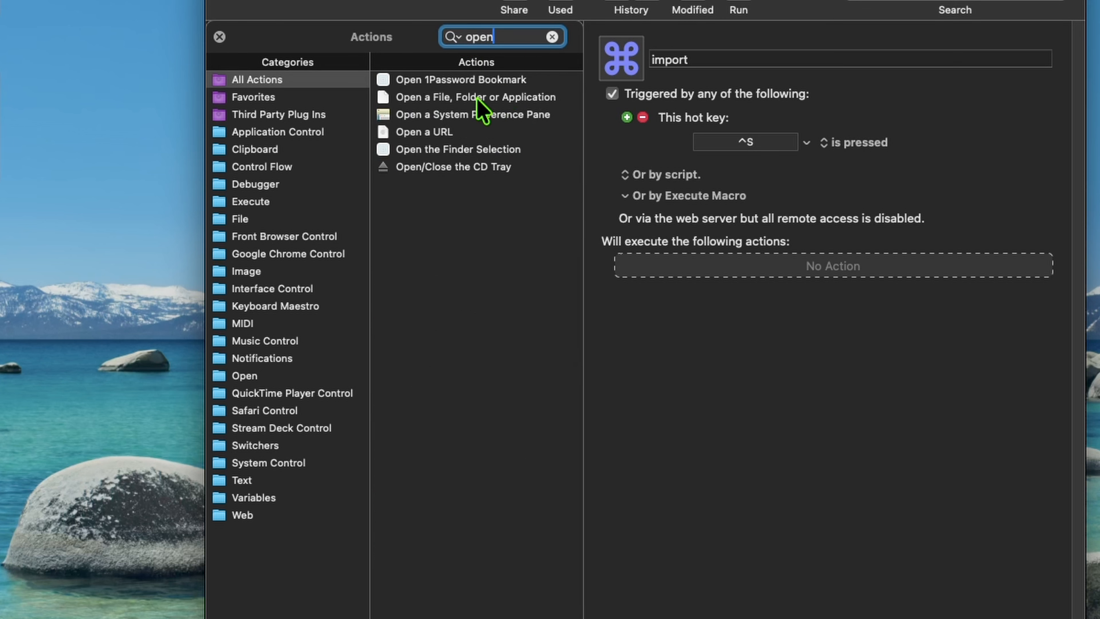
pyautogui.moveTo(523, 99); pyautogui.dragTo(723, 274)
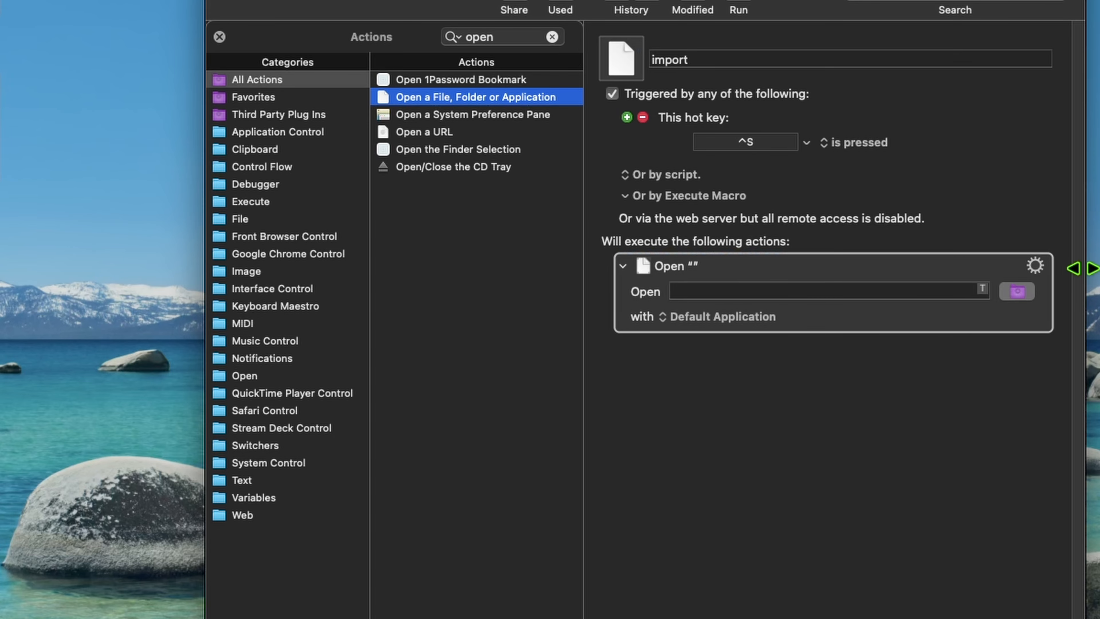
pyautogui.click(1014, 300)
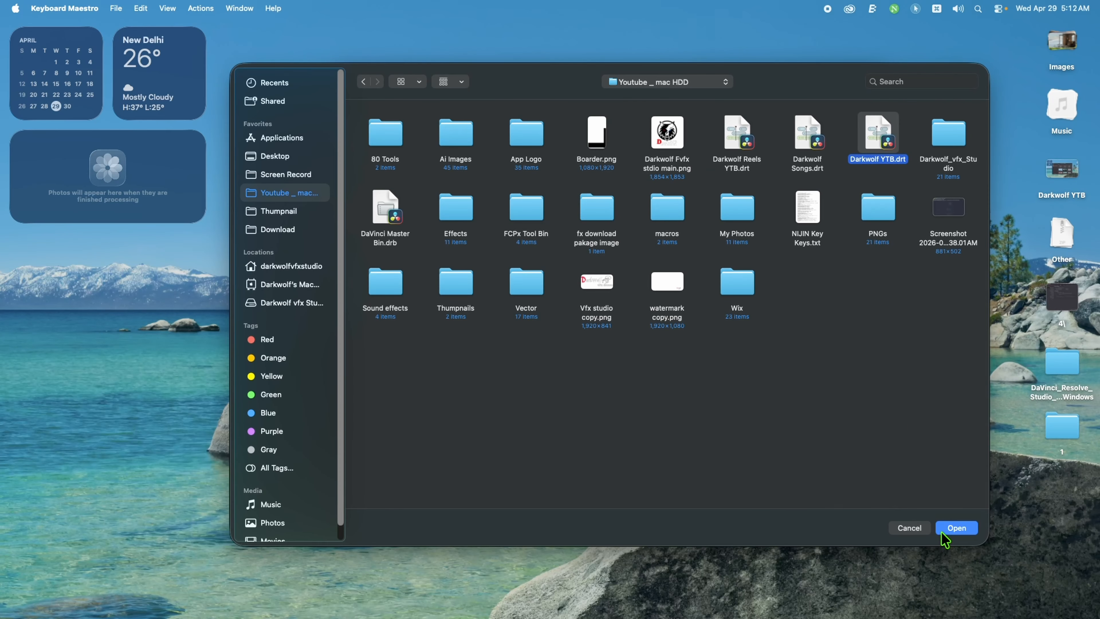
pyautogui.click(1044, 618)
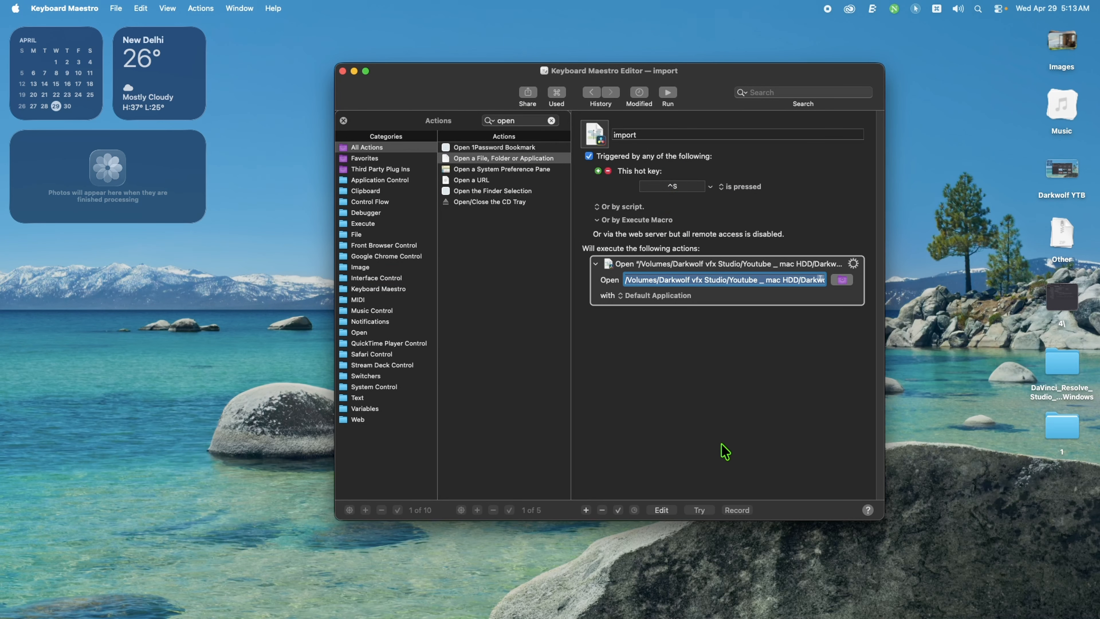
# Switch to DaVinci Resolve and call up the timeline import command in the open project.
pyautogui.hotkey('ctrl', 'Up')
pyautogui.click(568, 36)
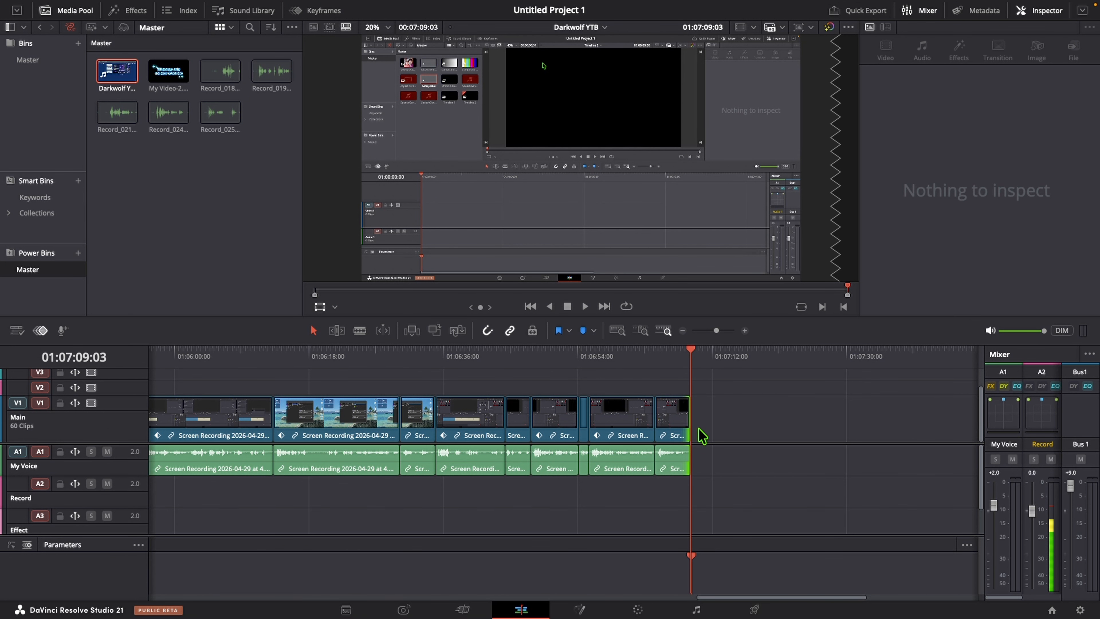
pyautogui.press('super+shift+i')
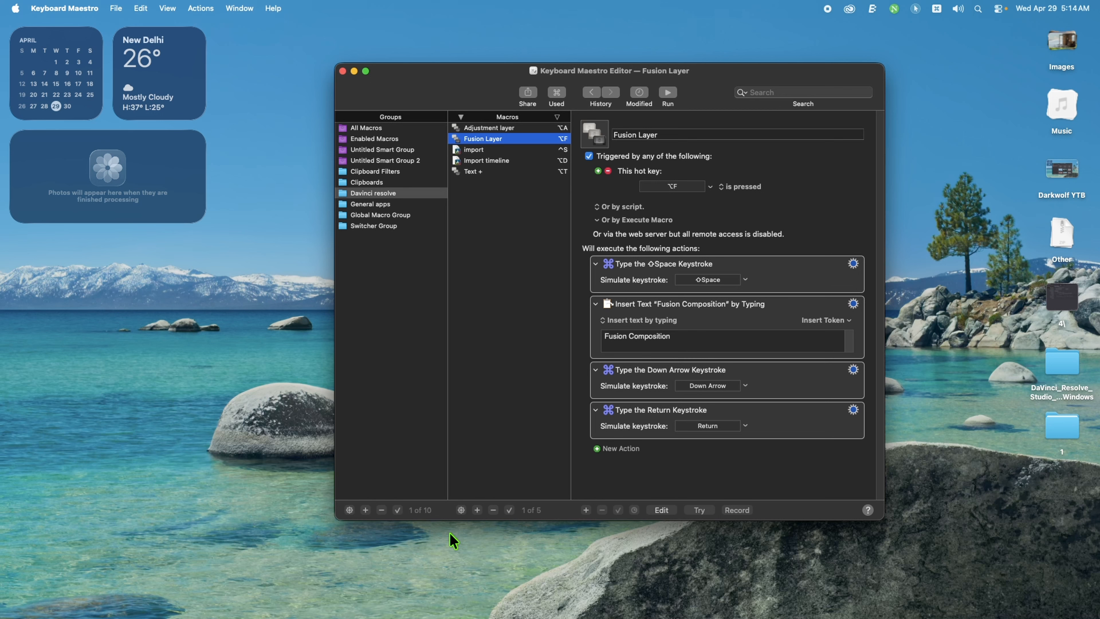
# Switch to Keyboard Maestro and create a macro named "folder screen" in the Davinci resolve group.
pyautogui.click(477, 510)
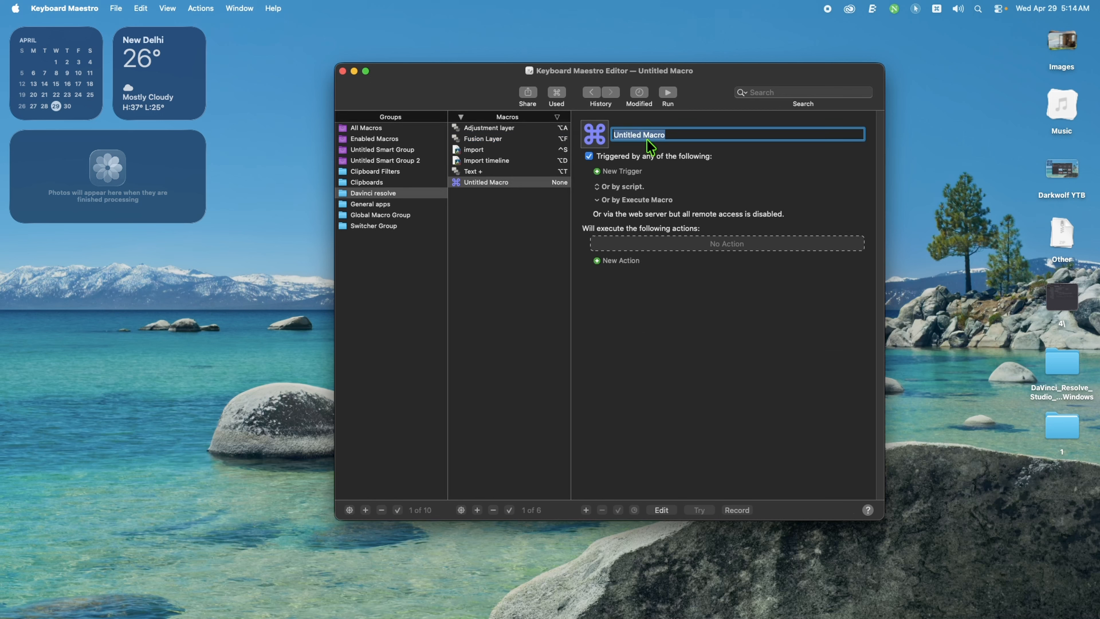
pyautogui.write('folder')
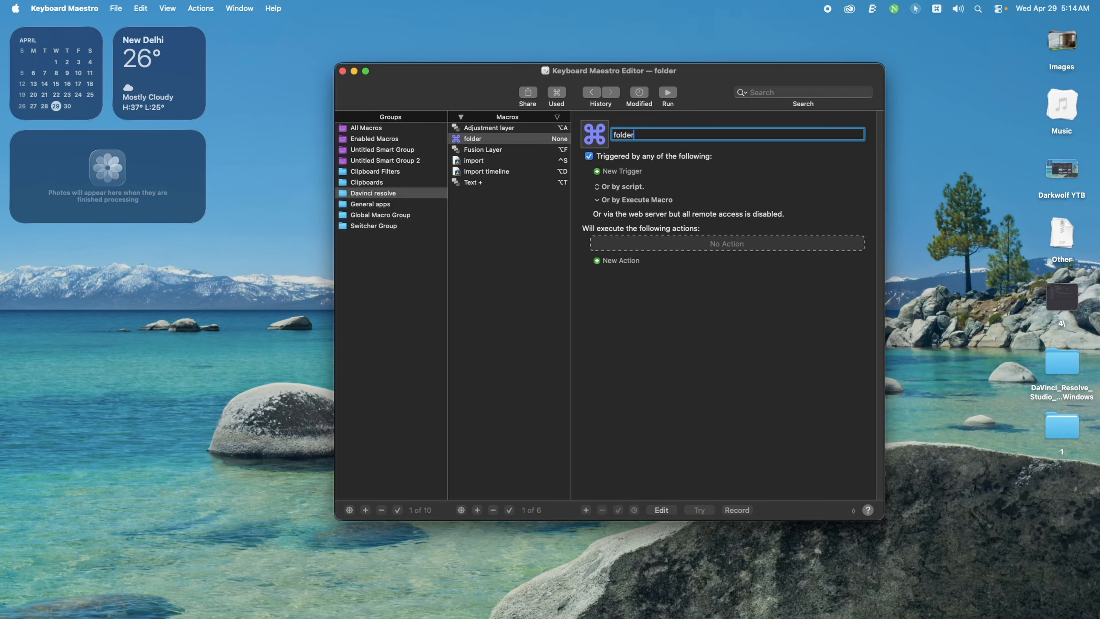
pyautogui.write(' screen')
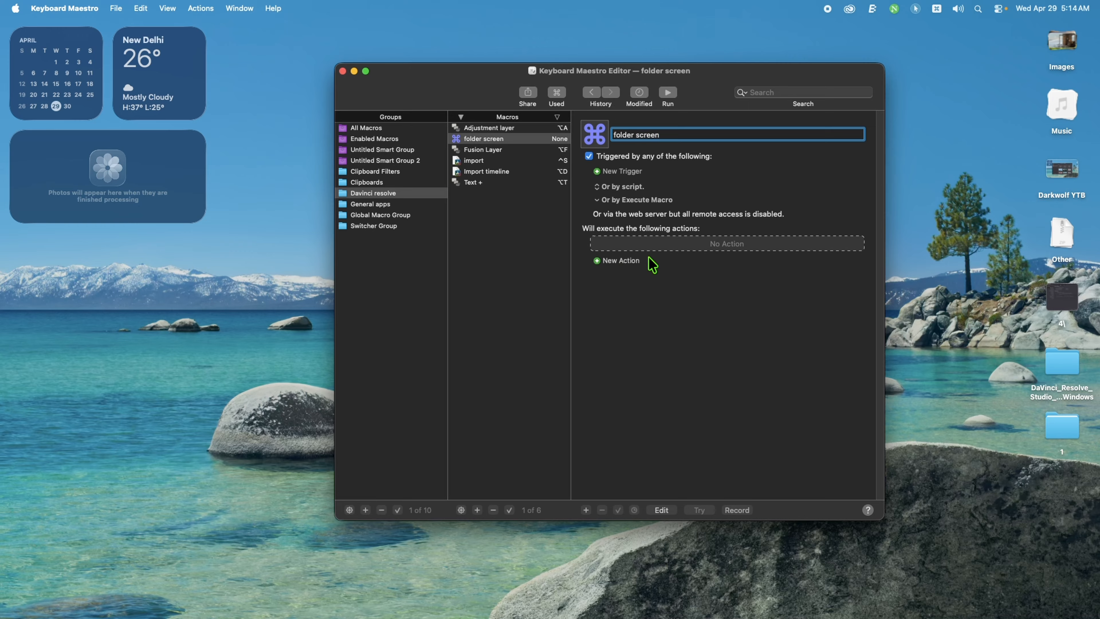
# Add an Open a File, Folder or Application action to the folder screen macro, targeting the Screen Record folder on the Darkwolf vfx Studio drive.
pyautogui.click(631, 265)
pyautogui.doubleClick(492, 158)
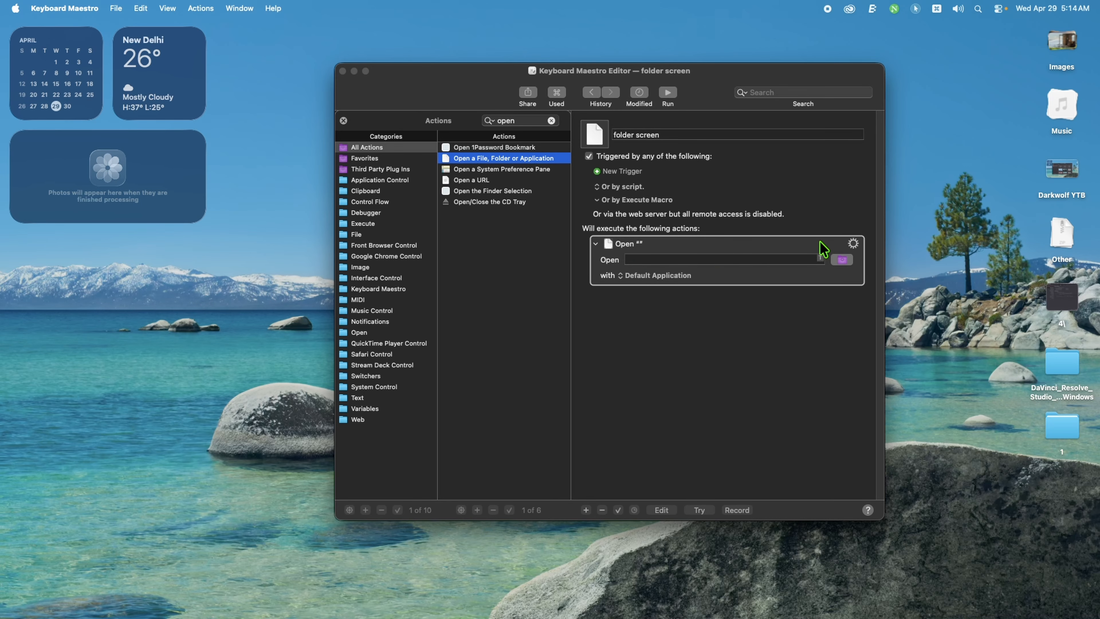
pyautogui.click(838, 262)
pyautogui.click(837, 263)
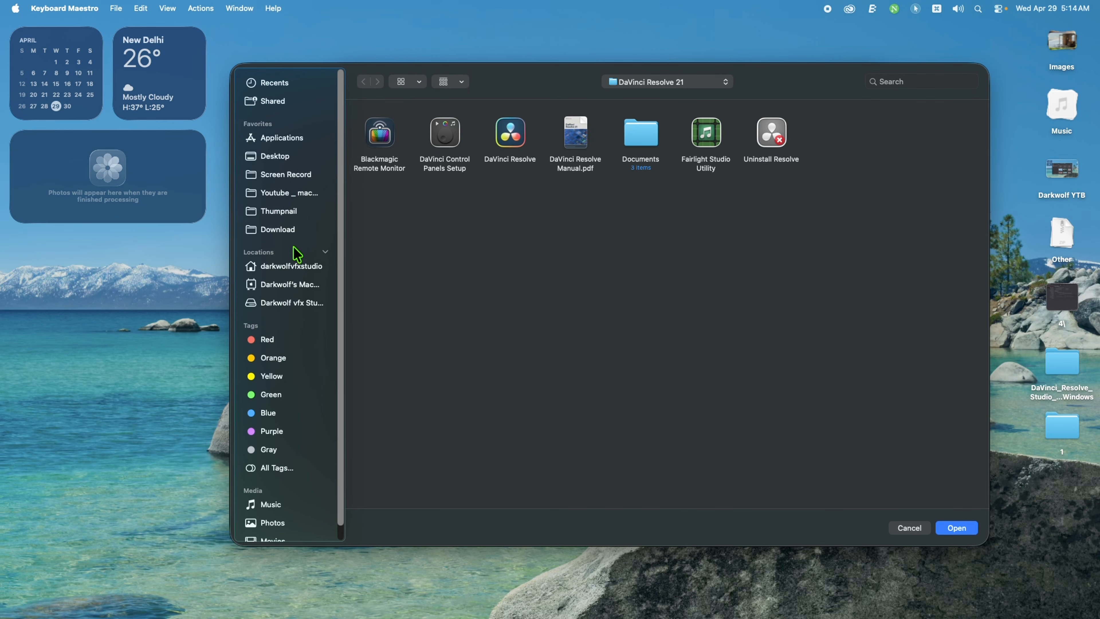
pyautogui.click(292, 303)
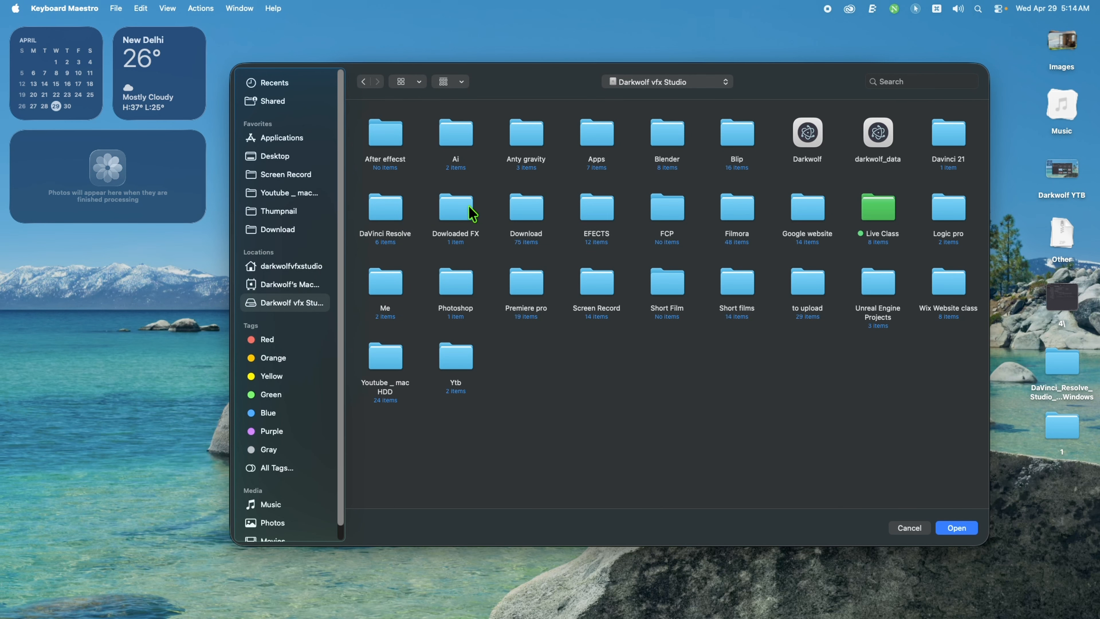
pyautogui.click(602, 300)
pyautogui.click(954, 530)
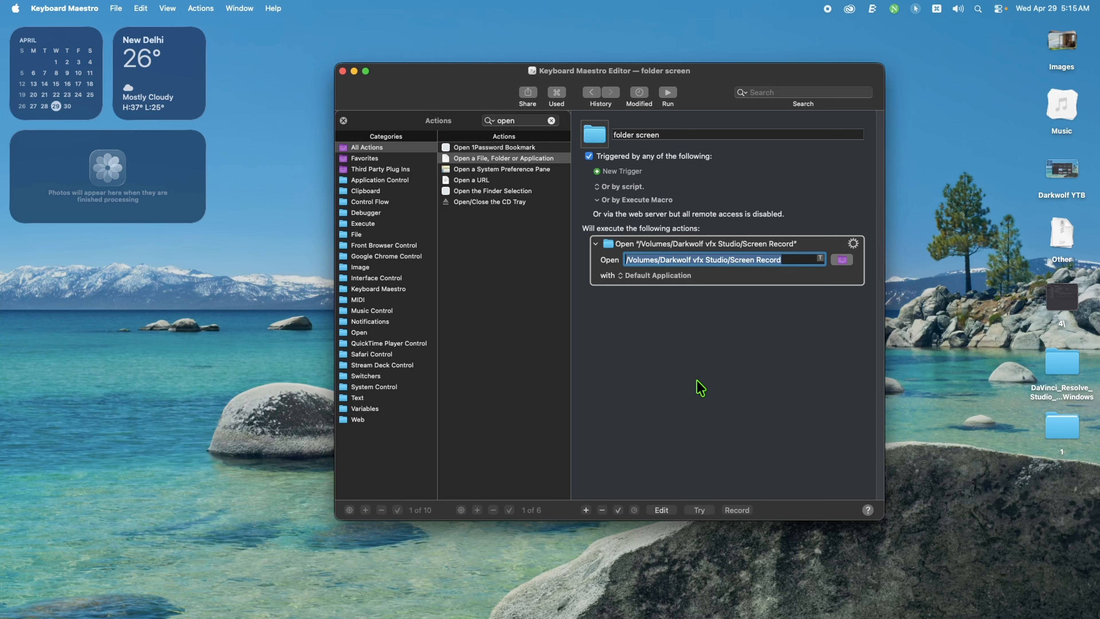
# Add a hot key trigger to the folder screen macro and set it to ⌃9.
pyautogui.click(619, 172)
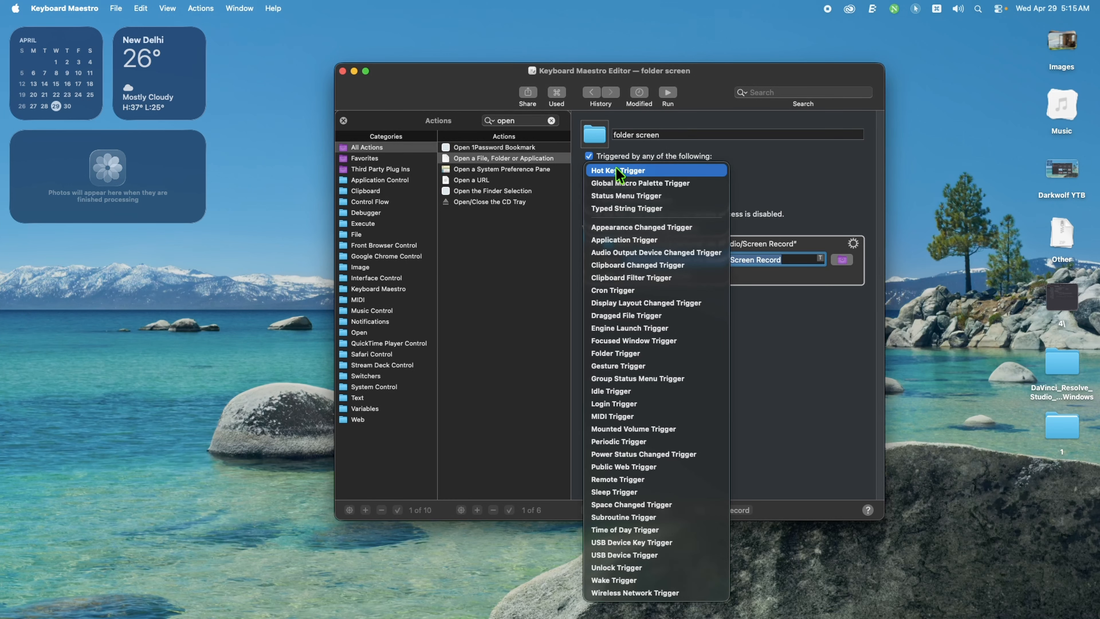
pyautogui.click(620, 171)
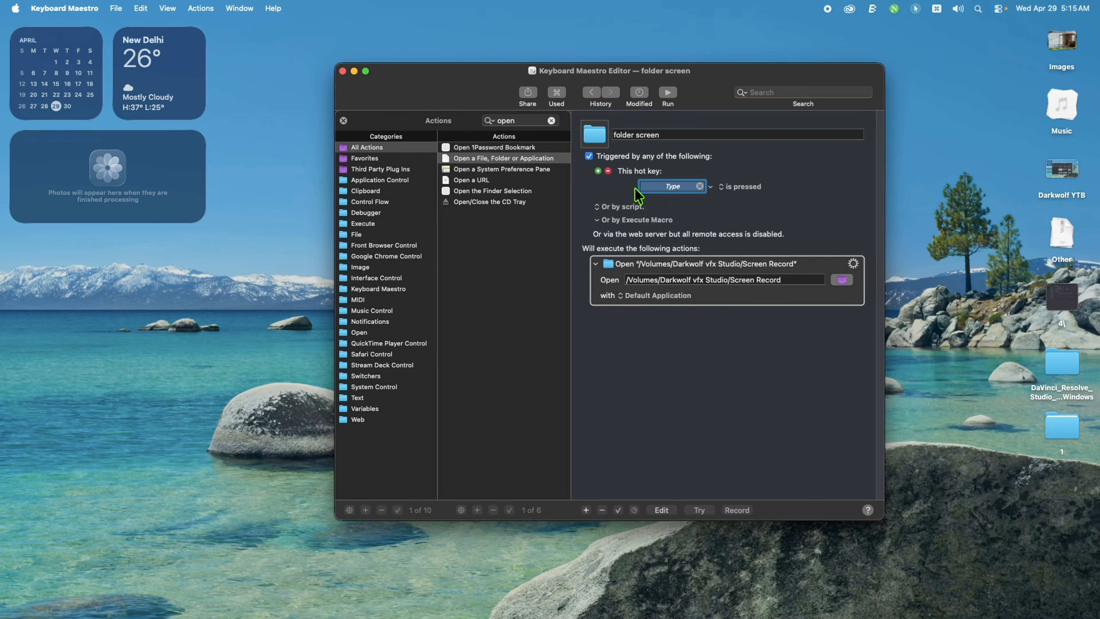
pyautogui.hotkey('ctrl', '9')
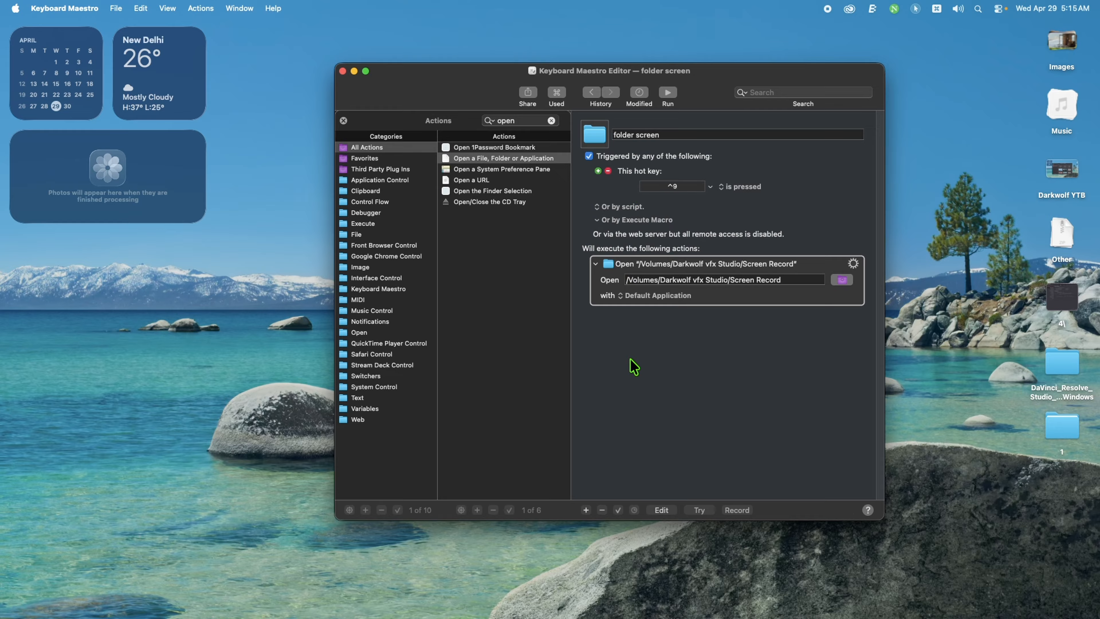
# Test the folder screen macro twice with its hot key, closing the Screen Record folder window each time.
pyautogui.hotkey('ctrl', '9')
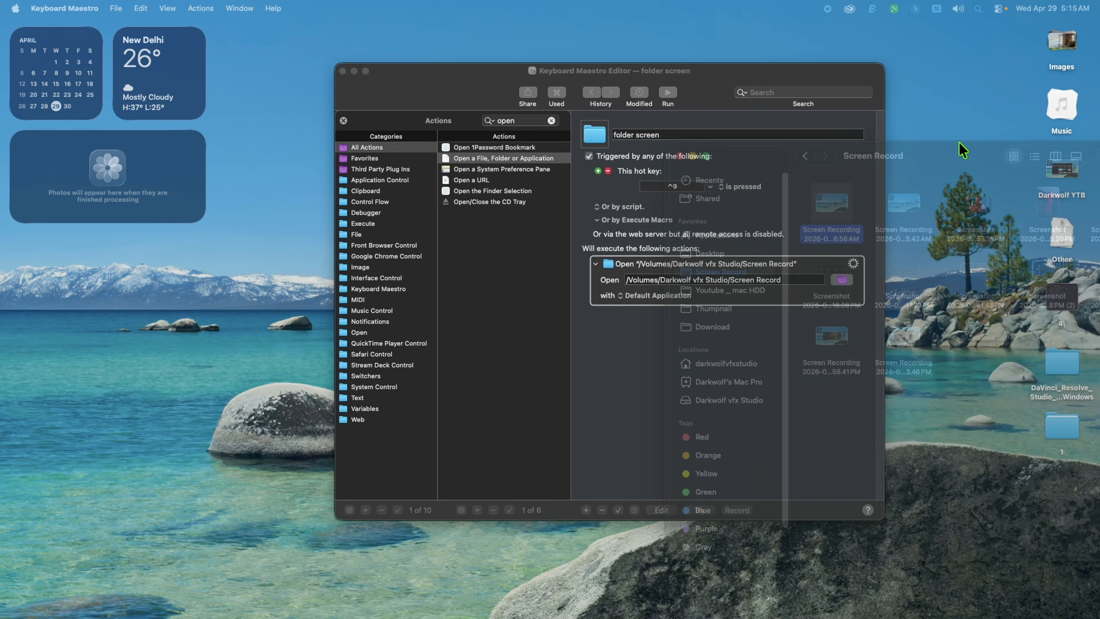
pyautogui.moveTo(959, 145); pyautogui.dragTo(518, 69)
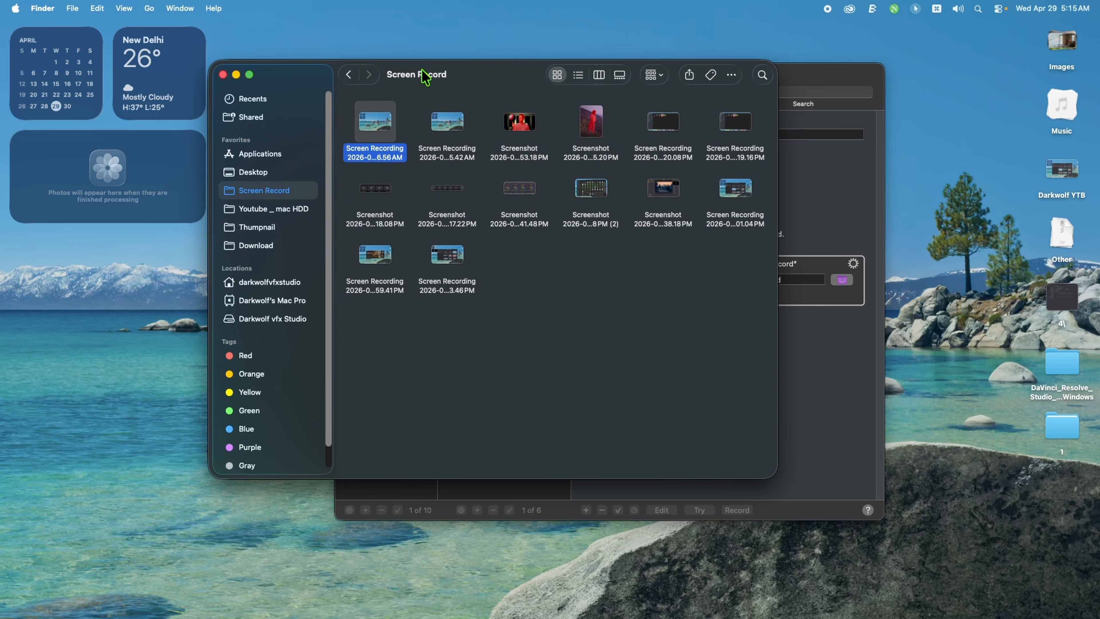
pyautogui.click(223, 75)
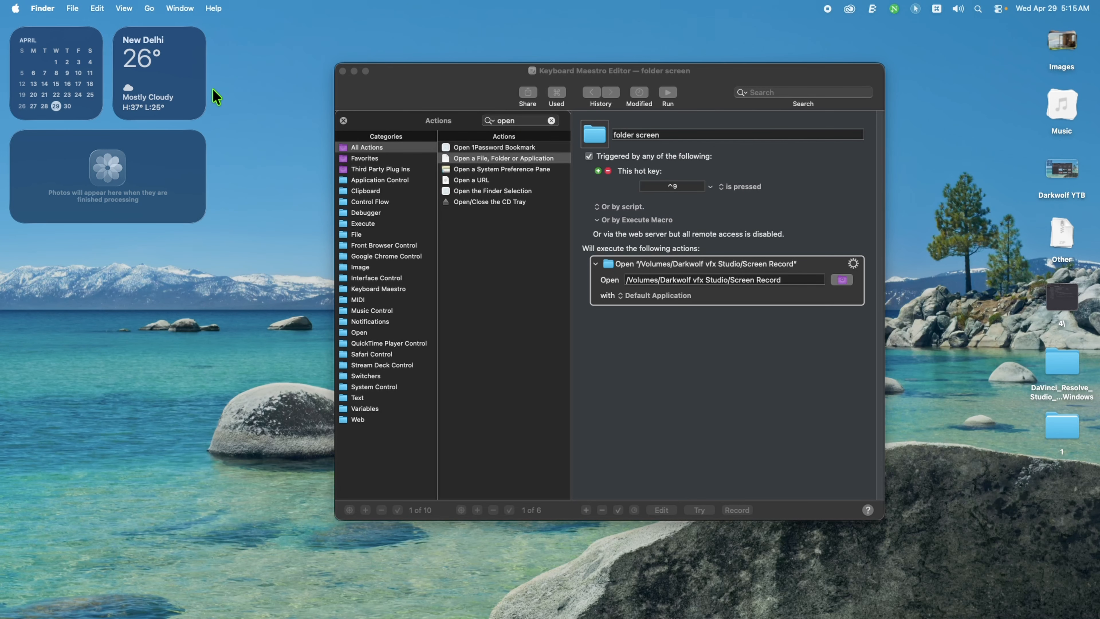
pyautogui.hotkey('ctrl', '9')
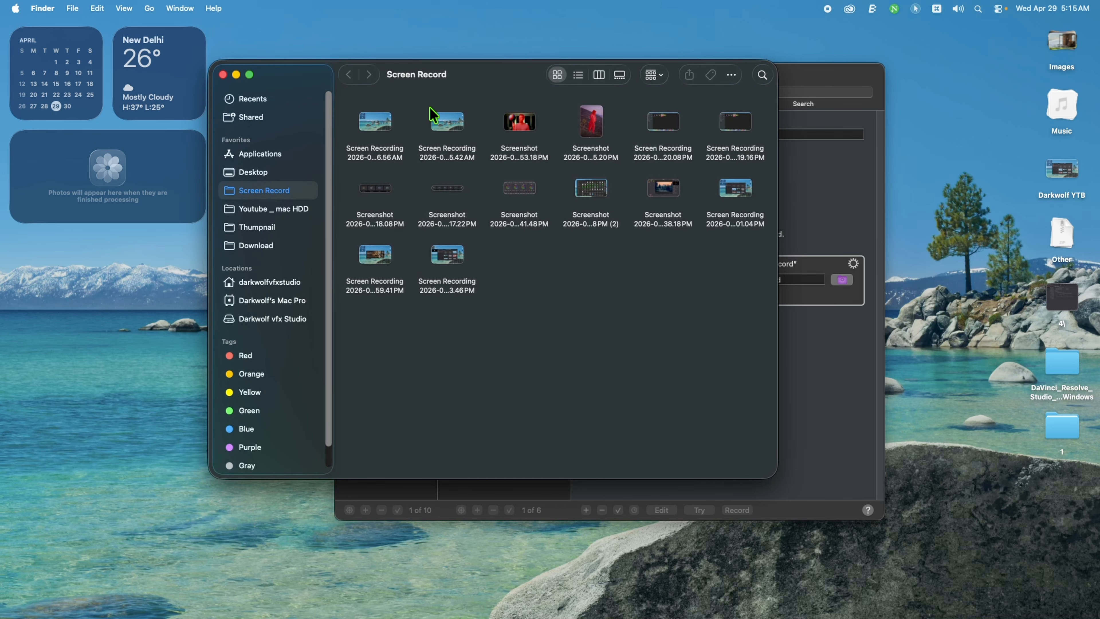
pyautogui.click(223, 75)
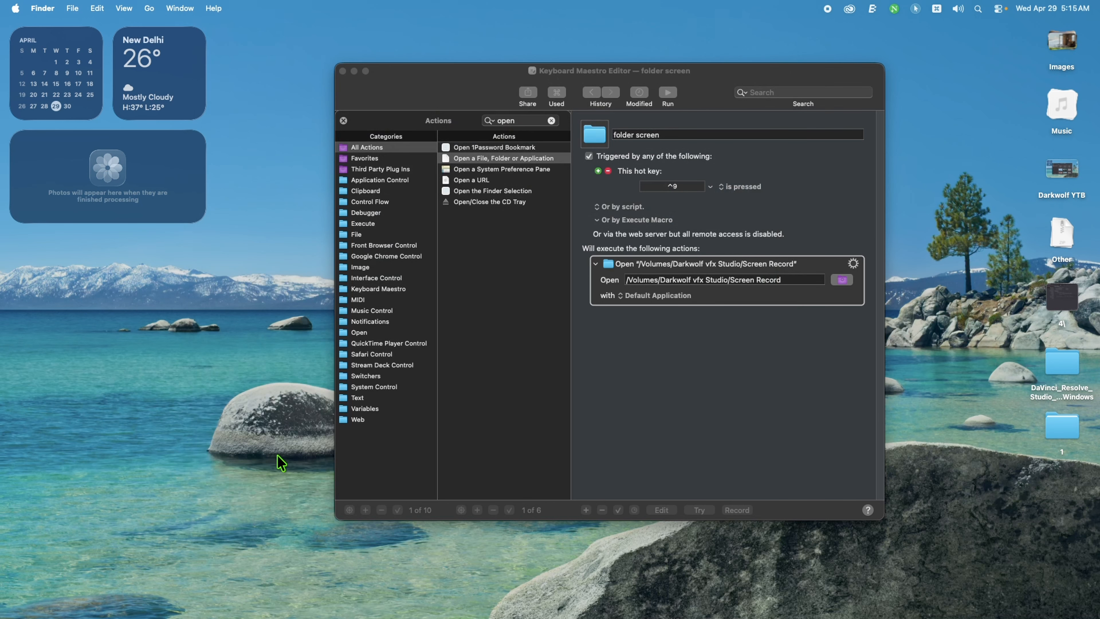
# Return to Keyboard Maestro's macro list, create a macro named "davinci" in the Davinci resolve group and set its hot key to ⌃D.
pyautogui.click(516, 385)
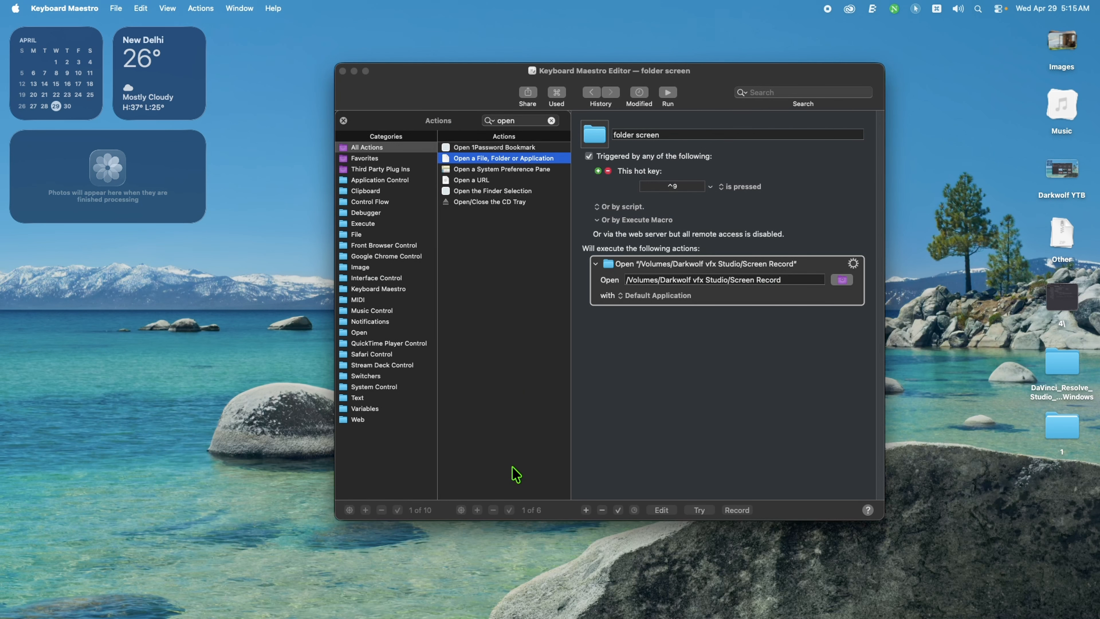
pyautogui.click(479, 509)
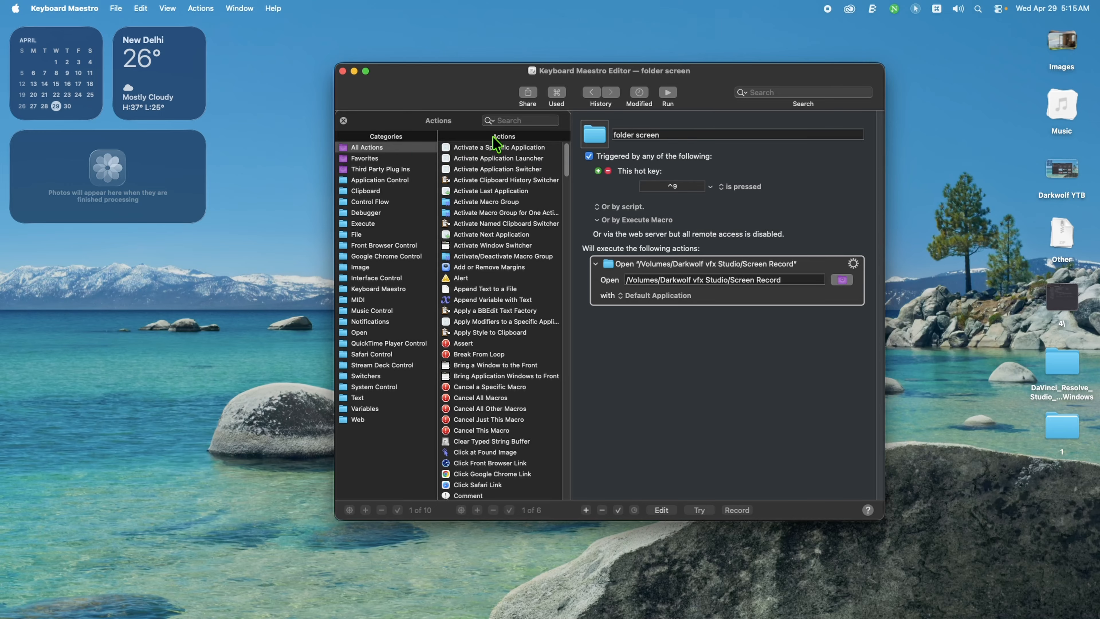
pyautogui.click(344, 121)
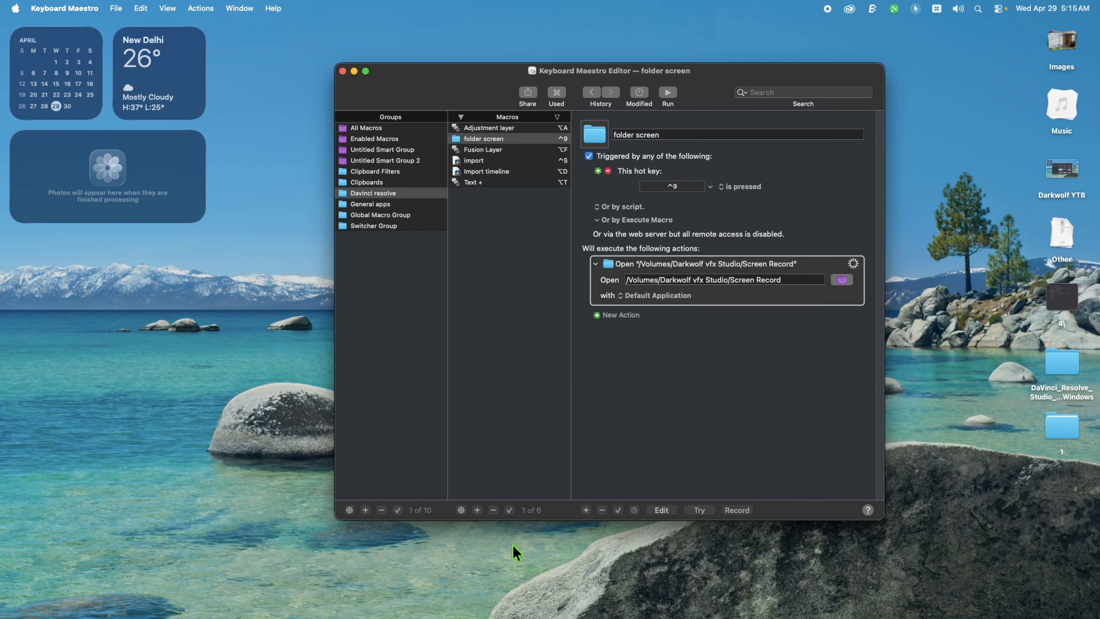
pyautogui.click(477, 510)
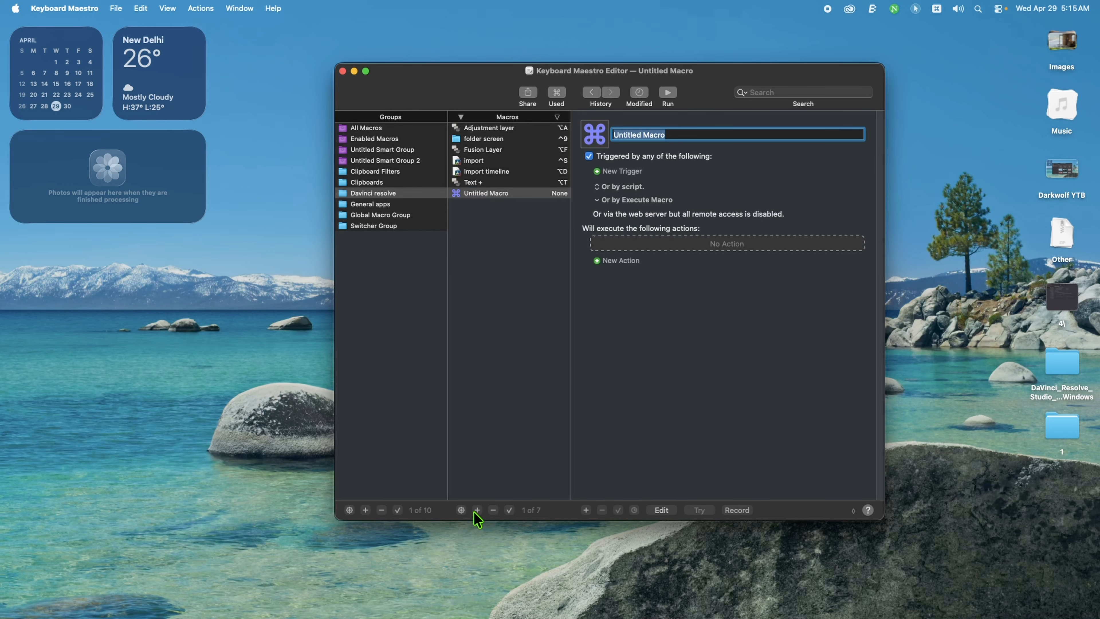
pyautogui.write('davinci')
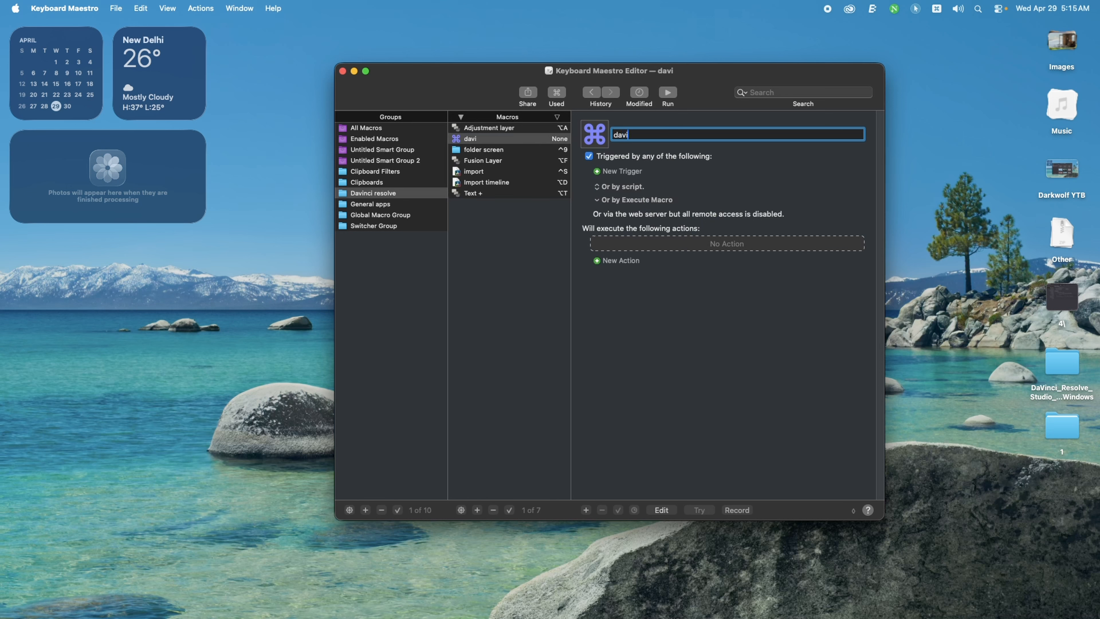
pyautogui.click(629, 173)
pyautogui.click(660, 173)
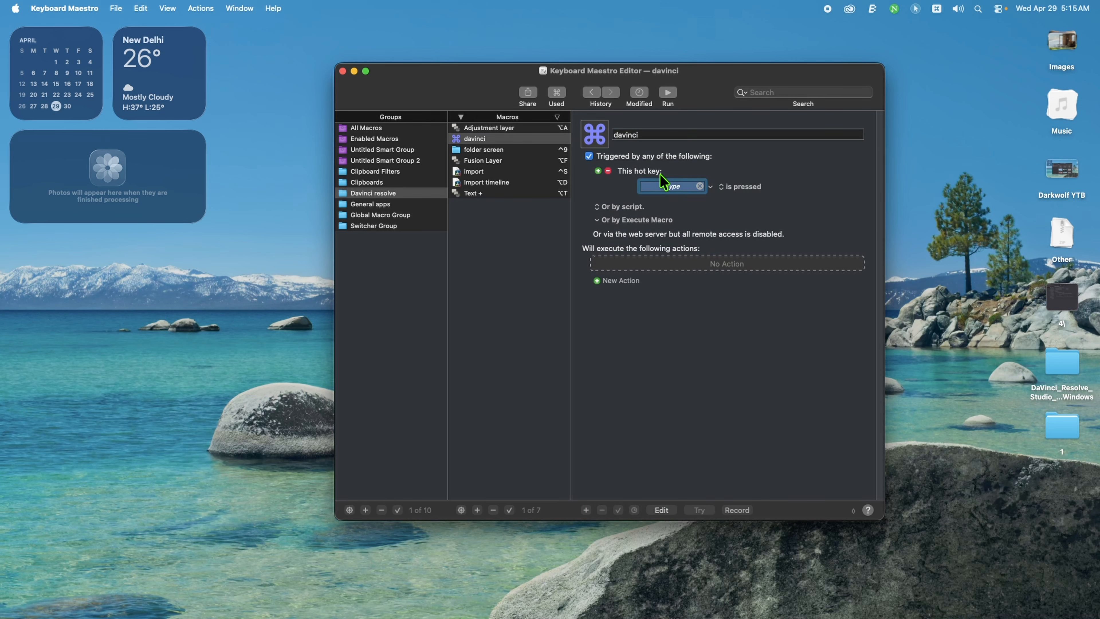
pyautogui.hotkey('ctrl', 'd')
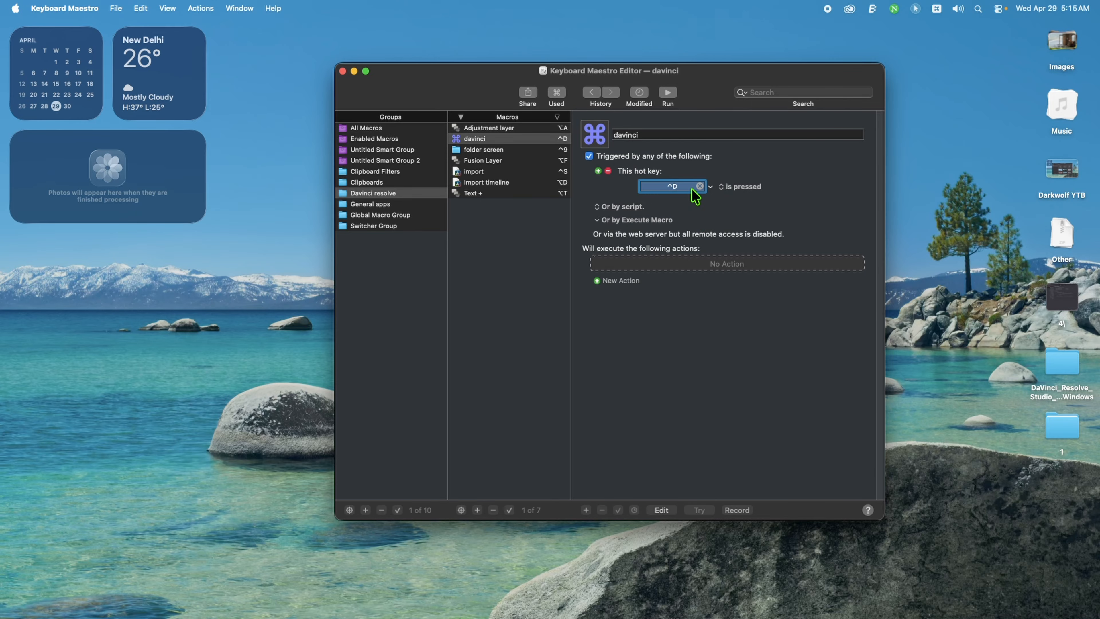
# Add an Activate a Specific Application action to the davinci macro.
pyautogui.click(619, 281)
pyautogui.click(519, 159)
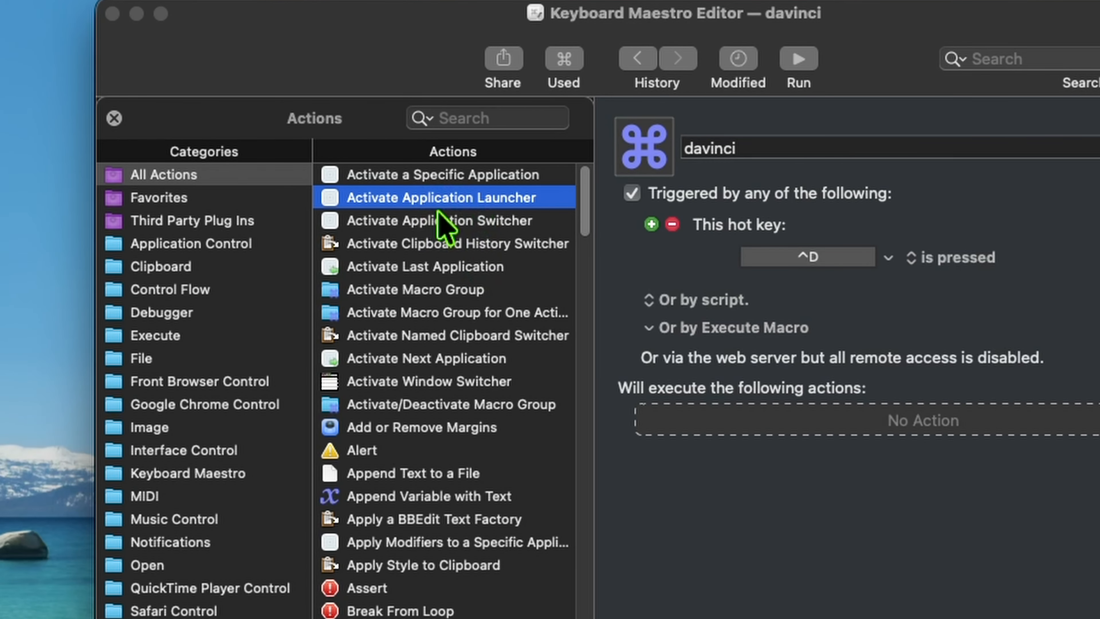
pyautogui.click(406, 174)
pyautogui.moveTo(407, 191); pyautogui.dragTo(996, 434)
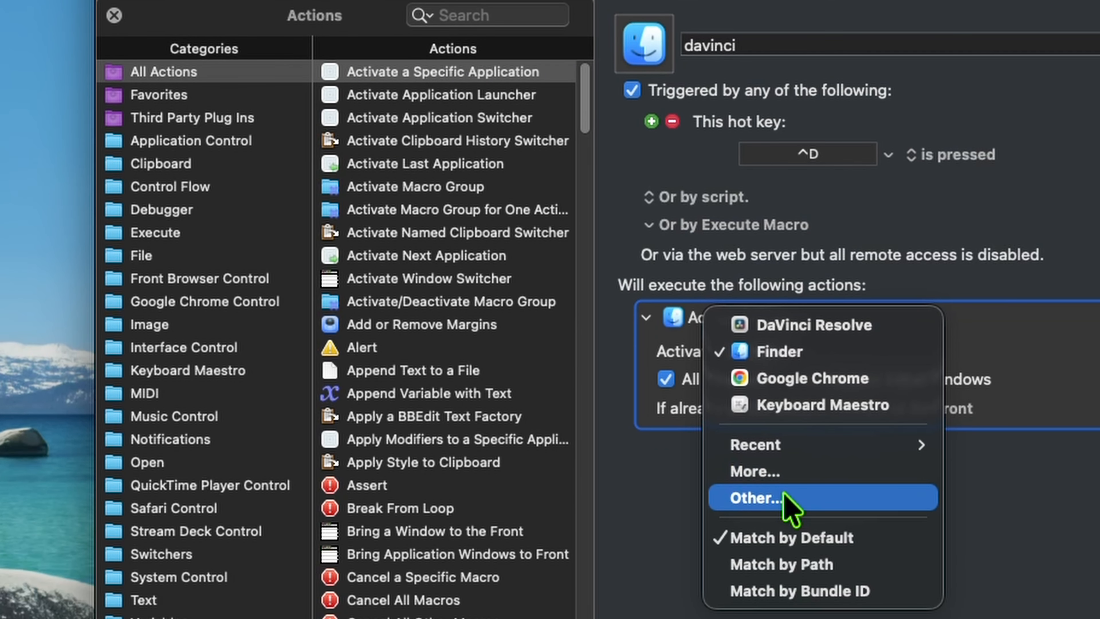
# Target the action at the DaVinci Resolve application in Applications' DaVinci Resolve 21 folder, and test the macro with its hot key.
pyautogui.click(785, 496)
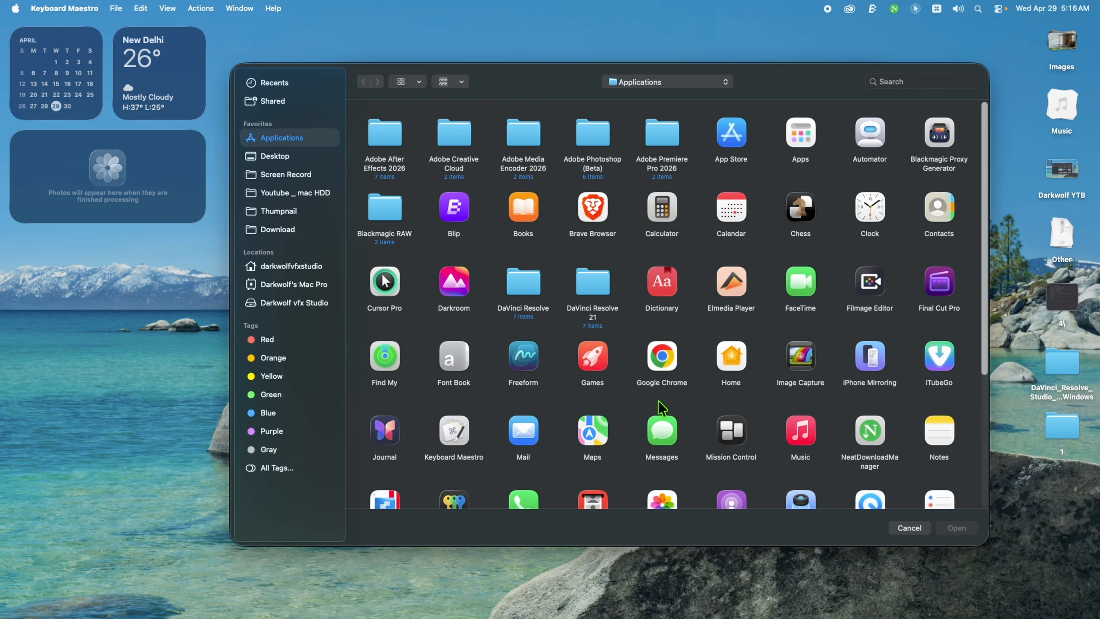
pyautogui.click(598, 293)
pyautogui.doubleClick(598, 293)
pyautogui.click(522, 141)
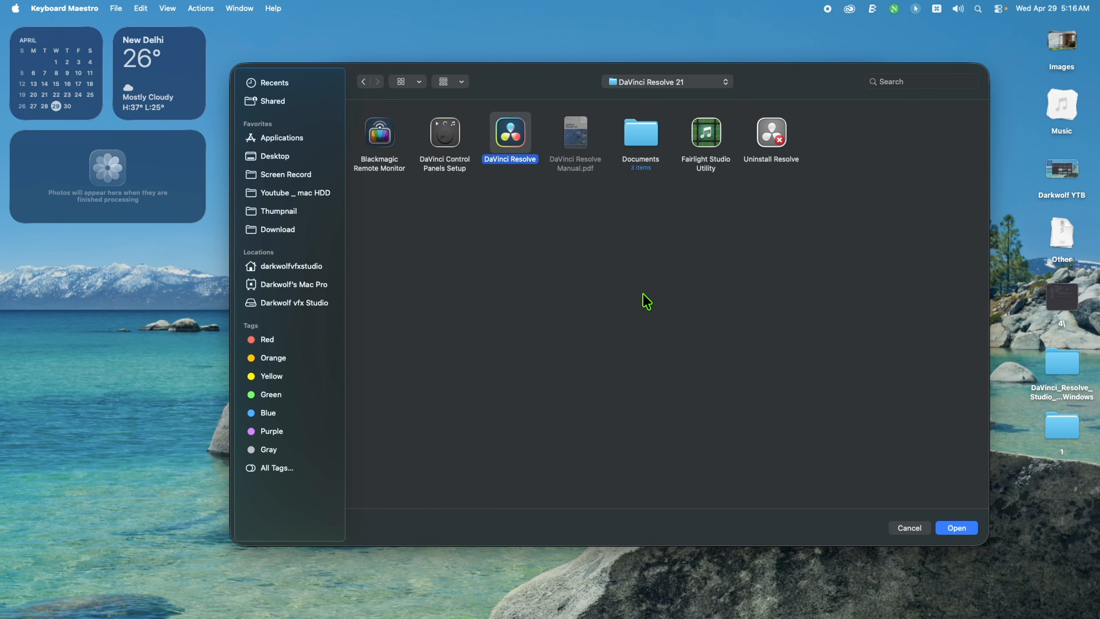
pyautogui.click(948, 531)
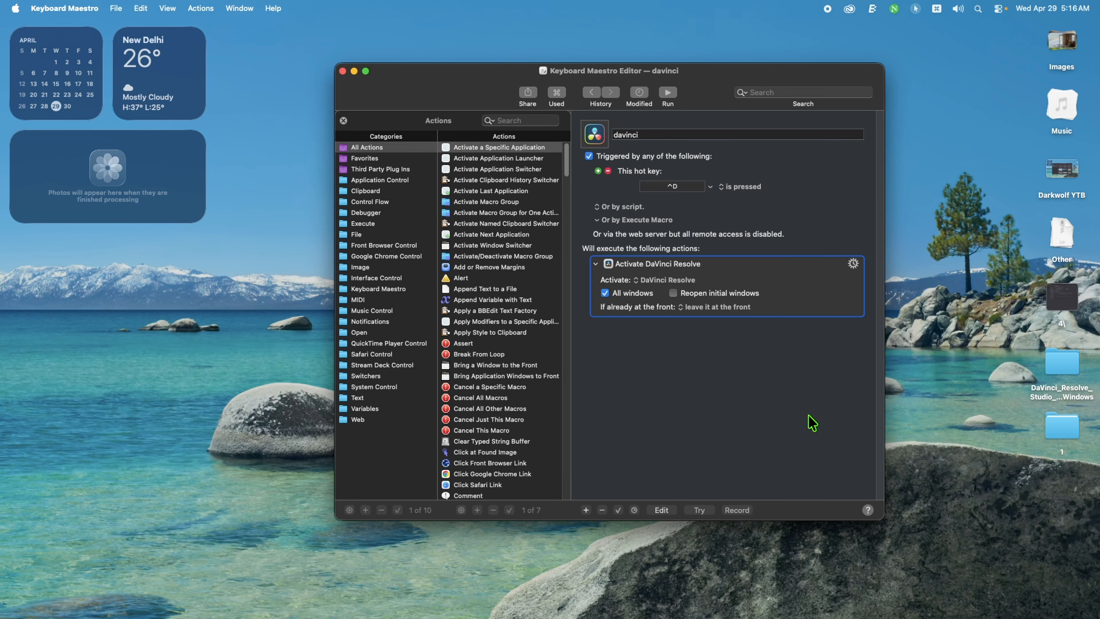
pyautogui.hotkey('ctrl', 'd')
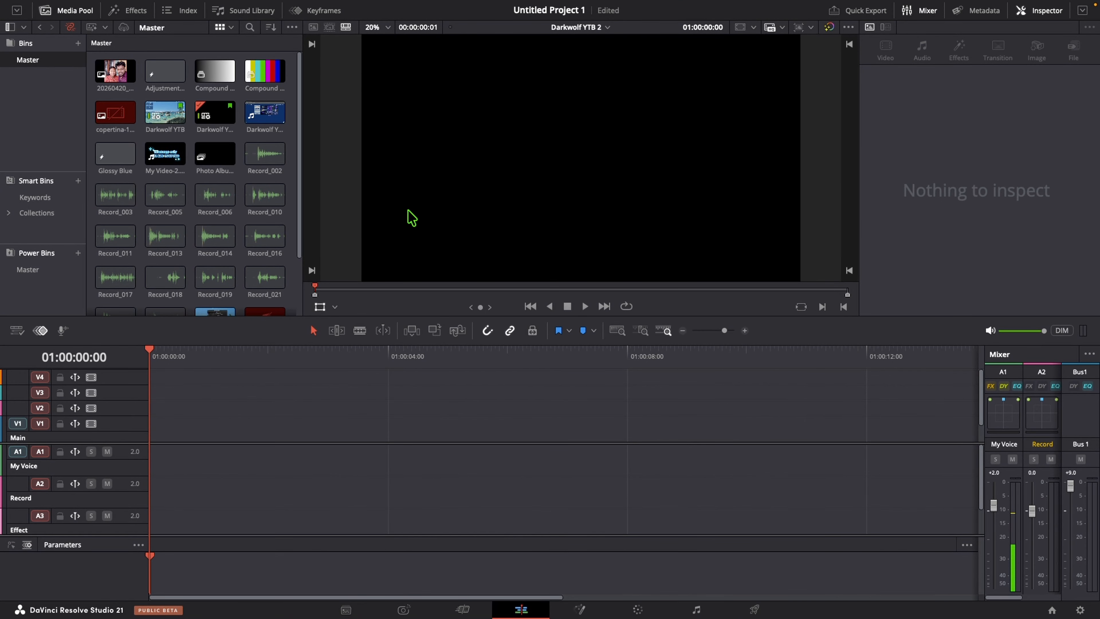